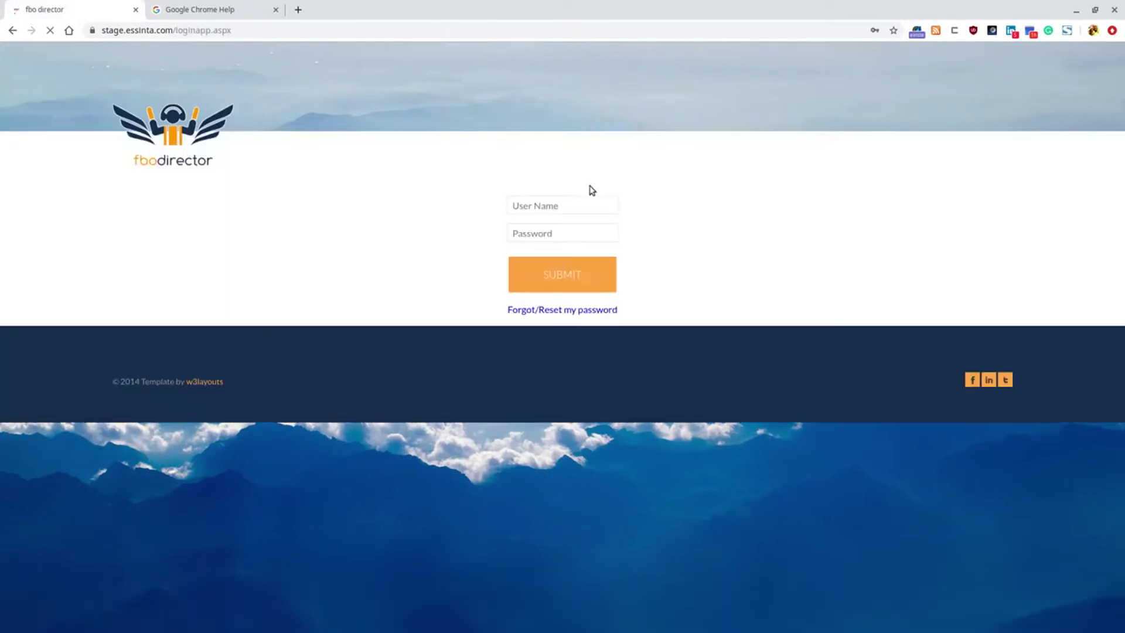
Sign in with the account user name and password
click(574, 201)
click(557, 235)
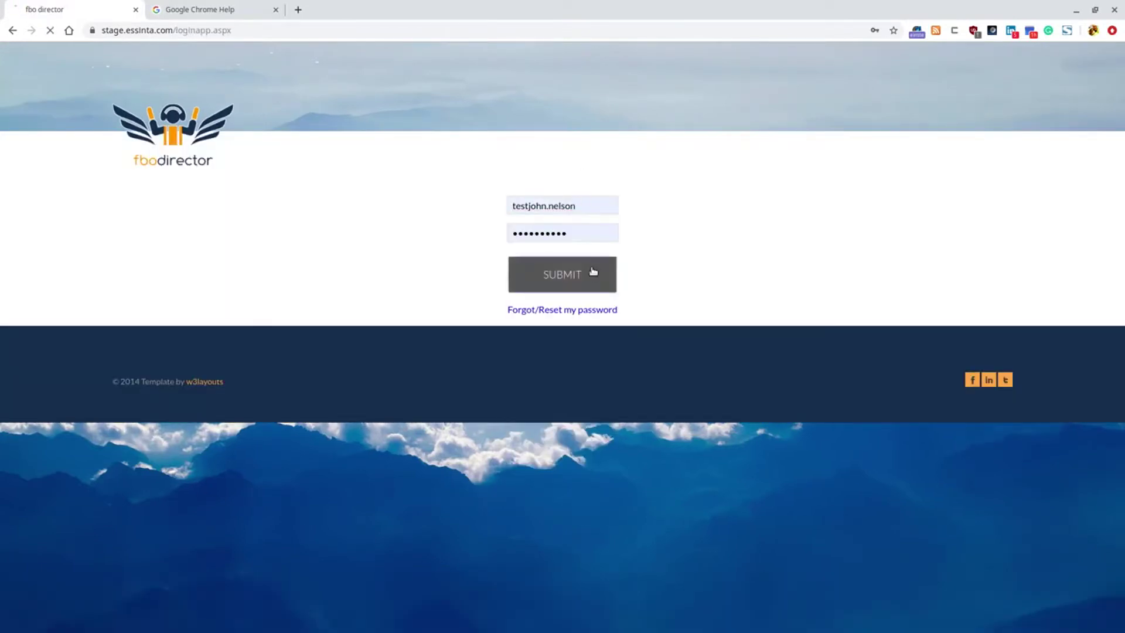
click(562, 274)
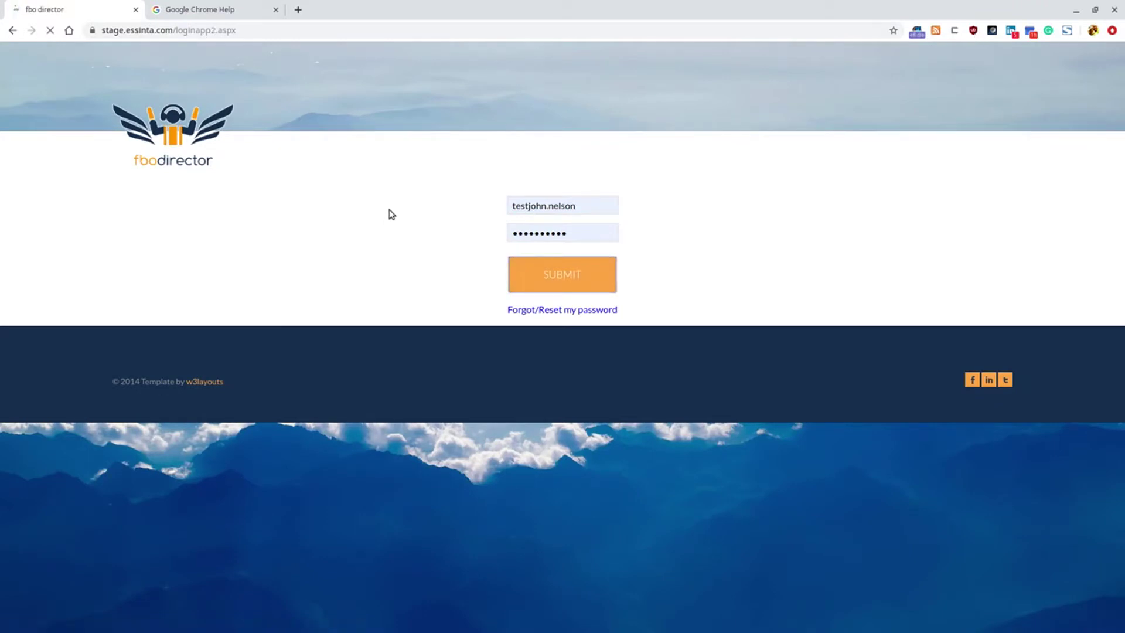
Choose Million Air St. Louis as the business location and submit it to enter the dashboard
click(571, 205)
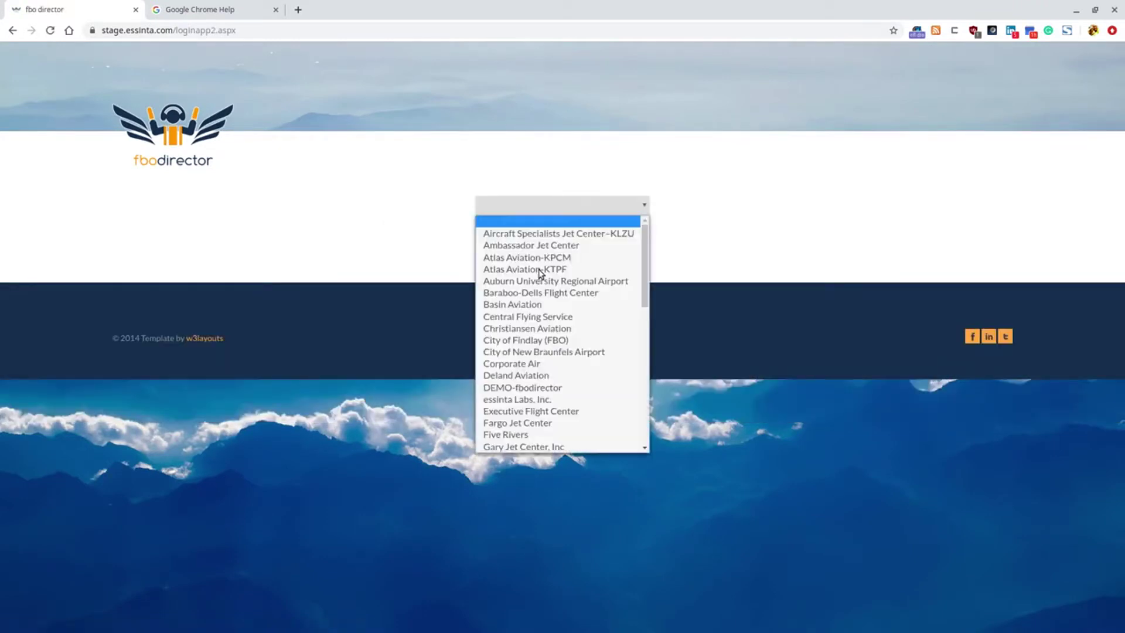
scroll(564, 328, down, 5)
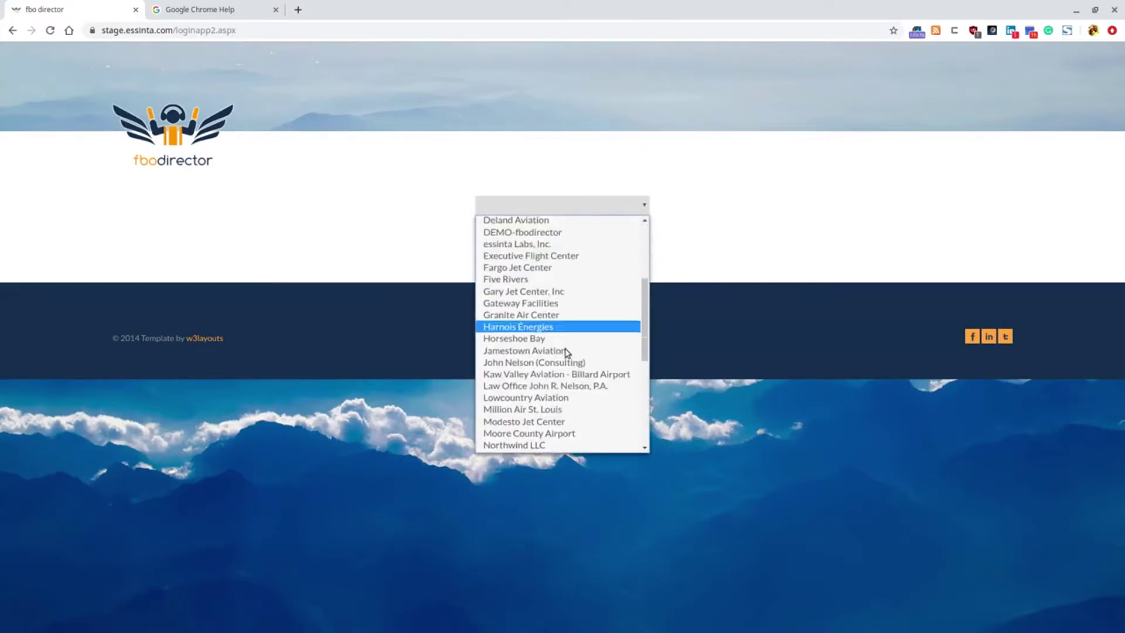
click(566, 409)
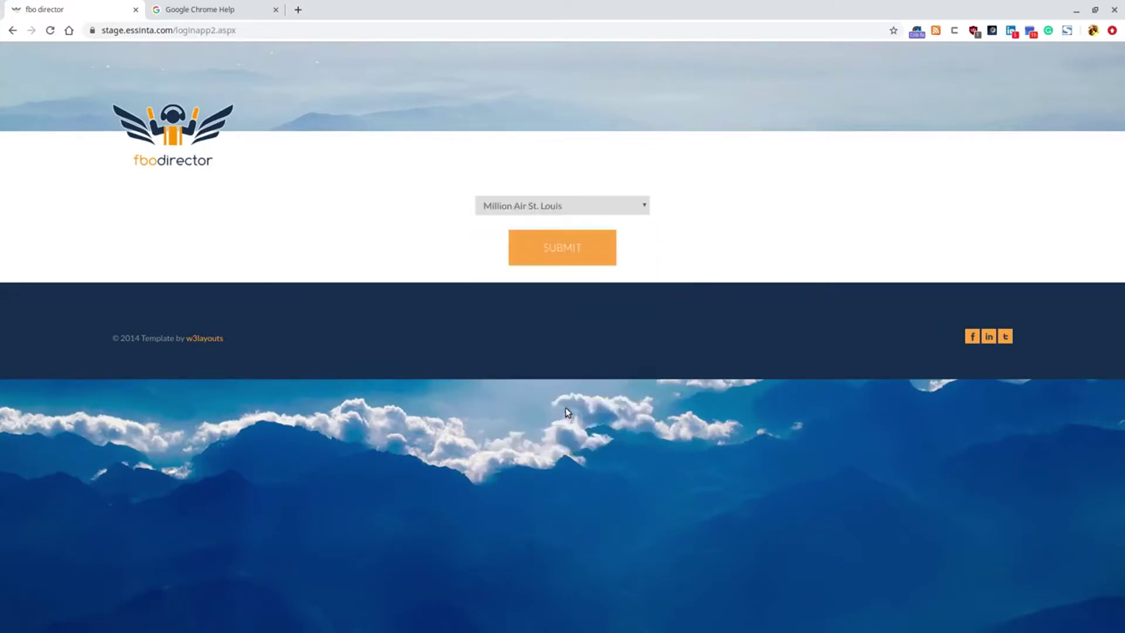
click(535, 249)
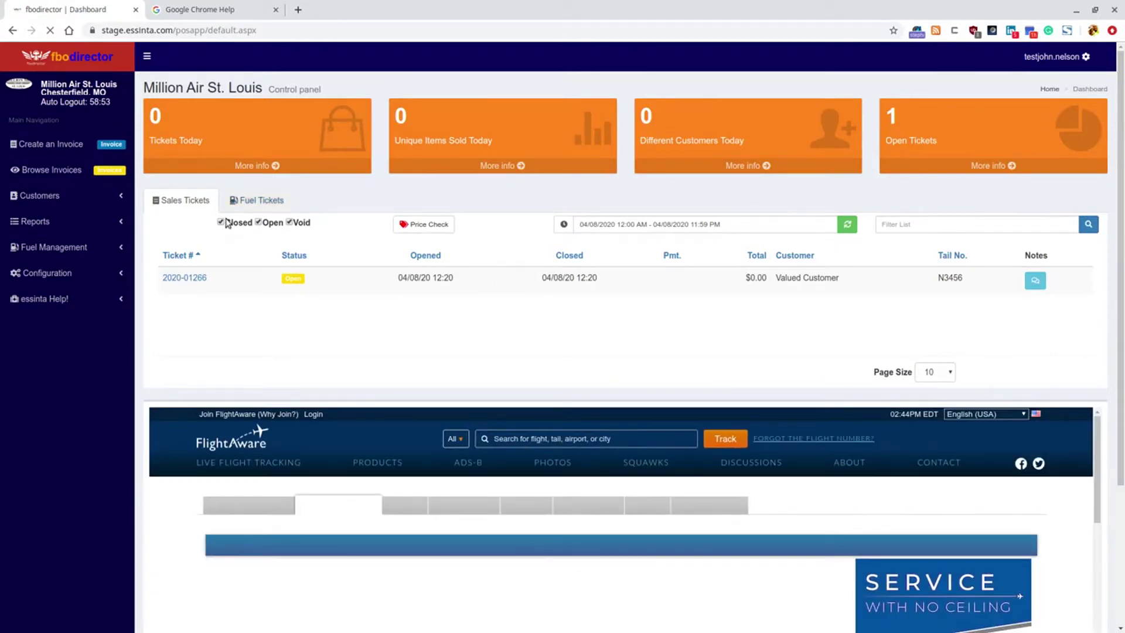
Start a new invoice and set its customer to Valued Customer
click(45, 144)
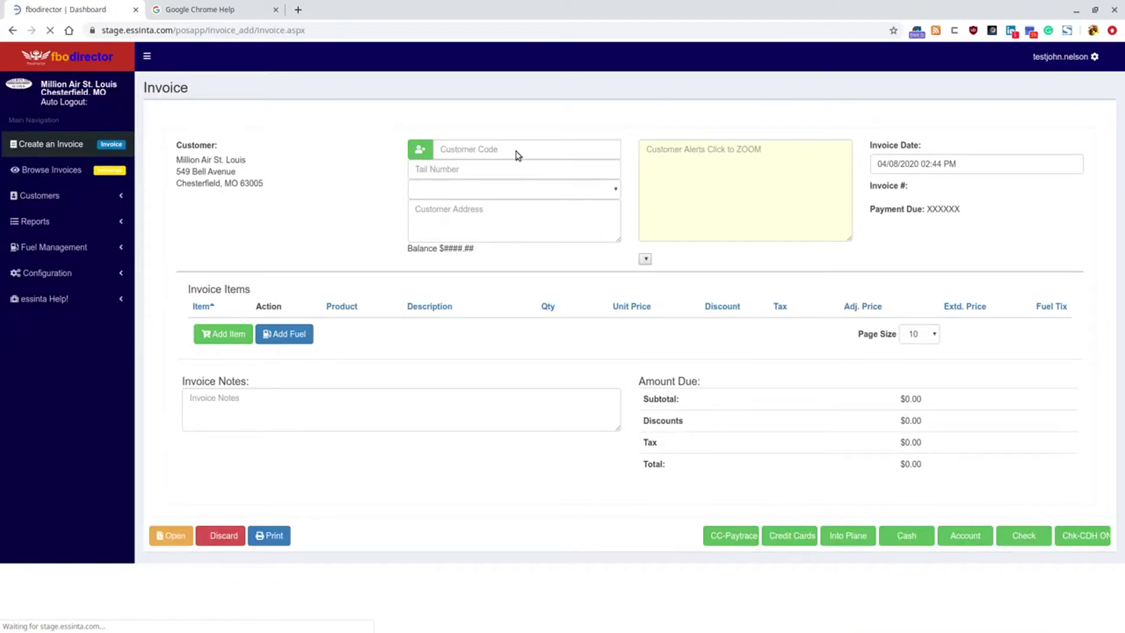
click(510, 152)
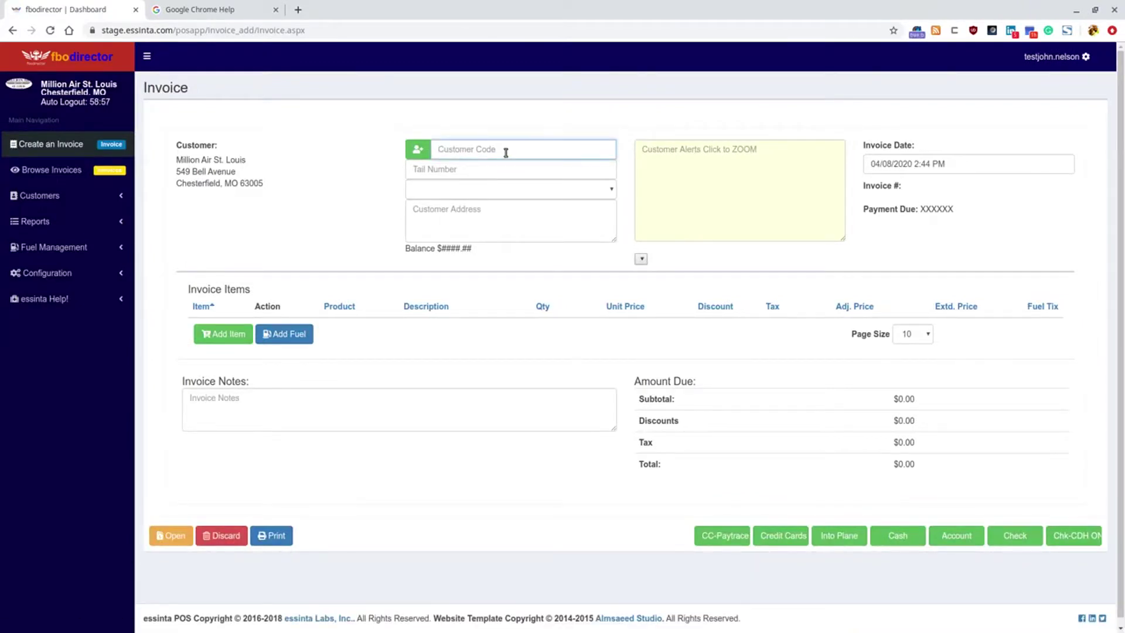
text(valued)
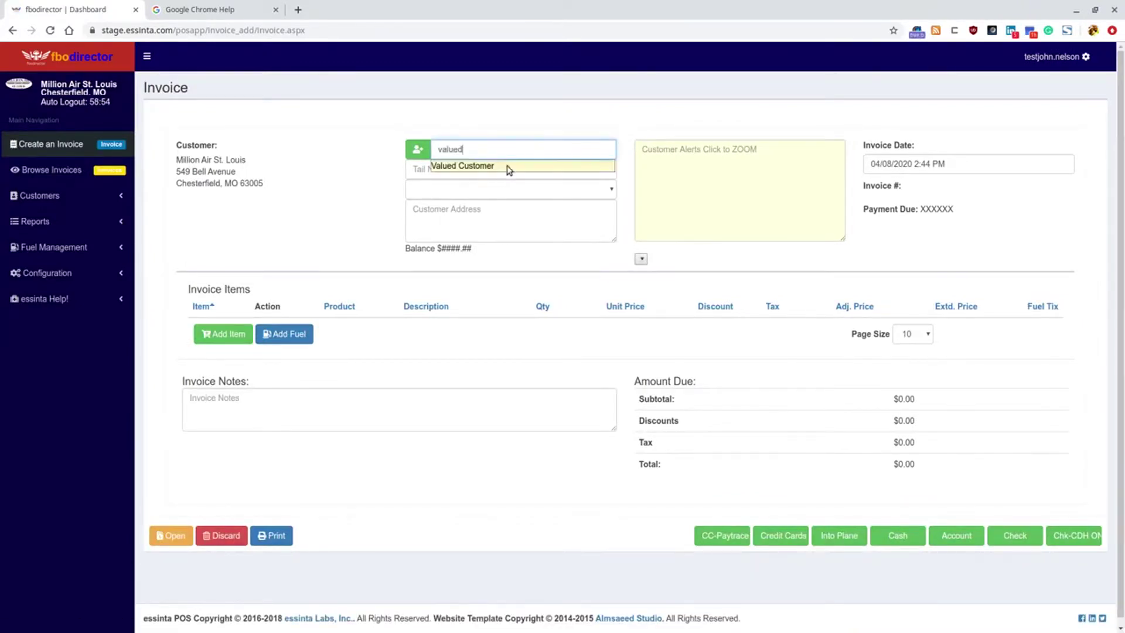
click(507, 166)
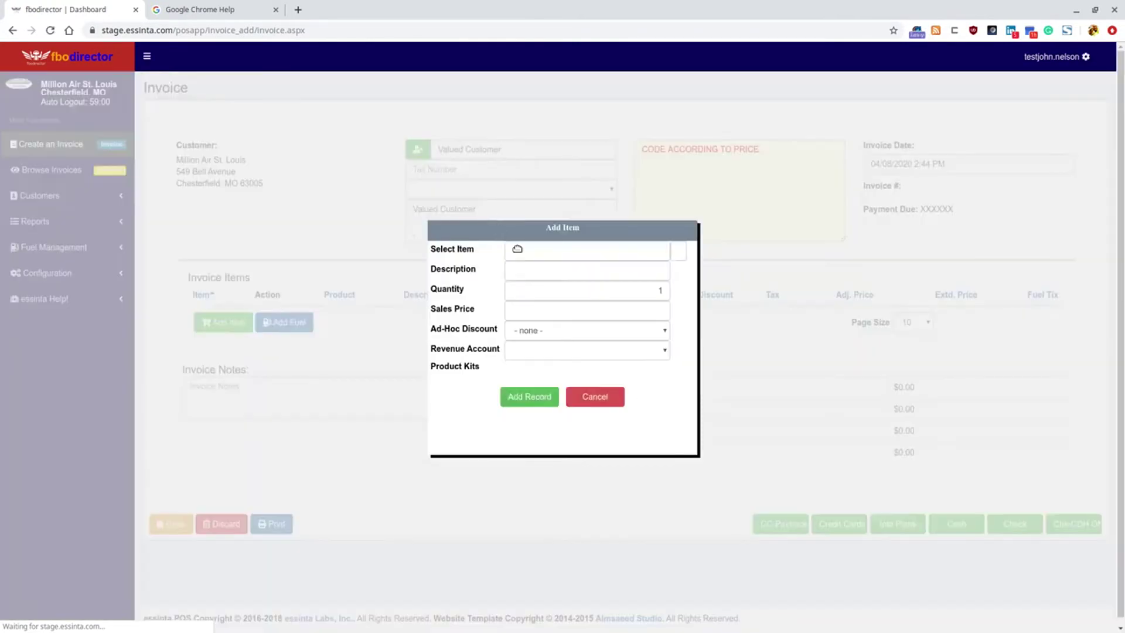
Select News-Wallstreet as an invoice item to view its item form, and close the form without adding it
click(526, 252)
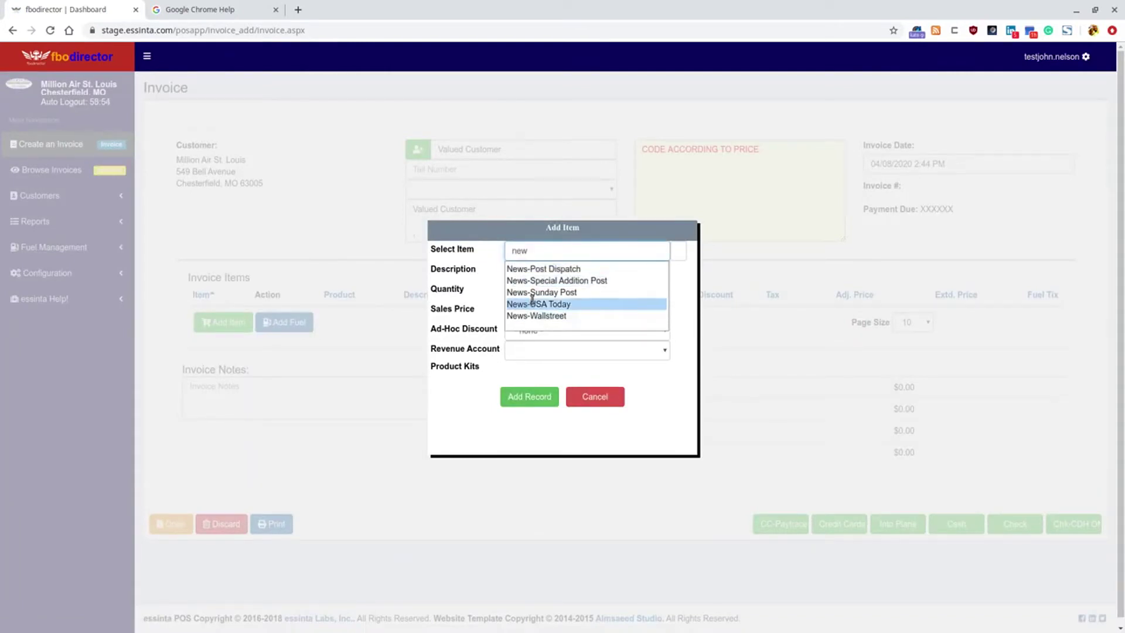
click(540, 313)
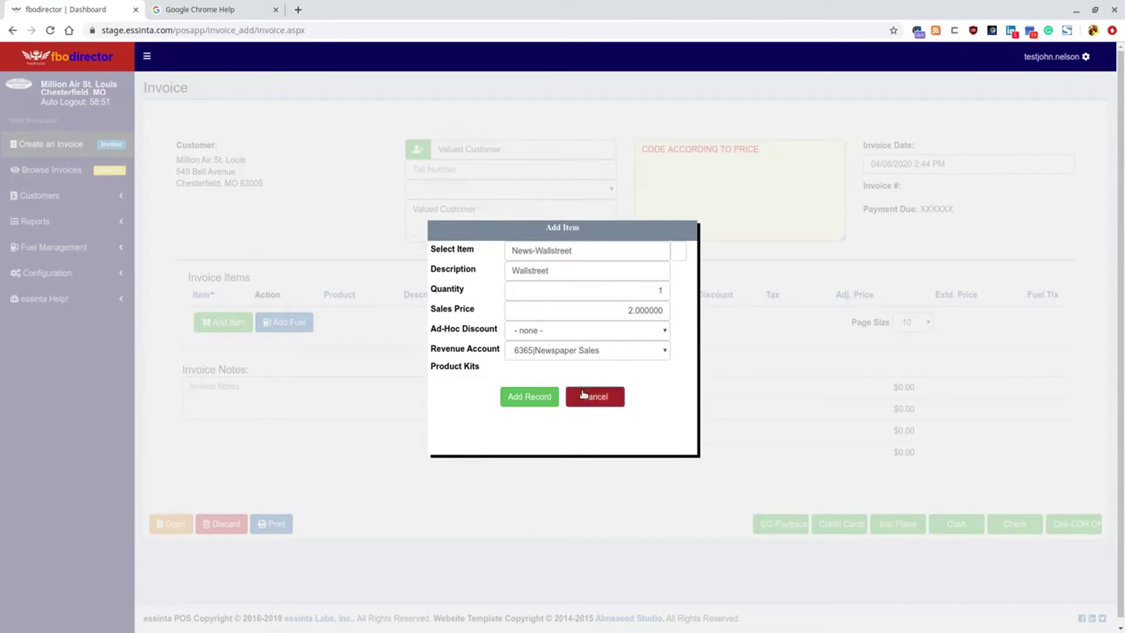
click(530, 396)
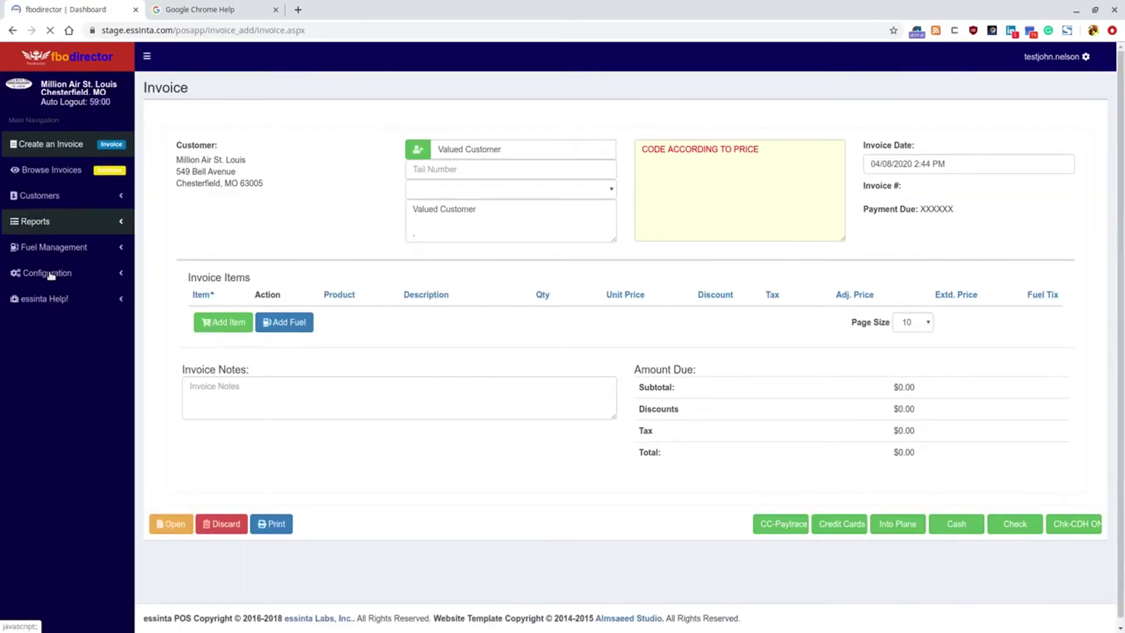
Open the Product Kits page in the product configuration
click(51, 275)
click(52, 313)
click(58, 348)
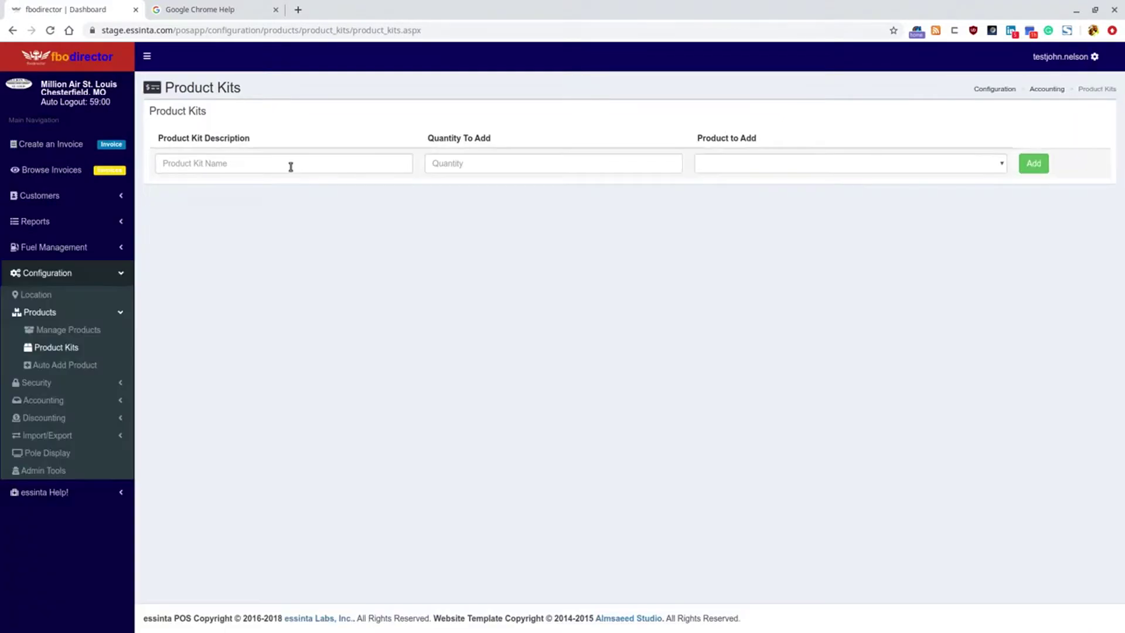
Add a product kit line named Papers with quantity 1 of News-Wallstreet
click(289, 156)
text(AP)
key(BackSpace)
key(BackSpace)
text(Papers)
click(499, 164)
text(1)
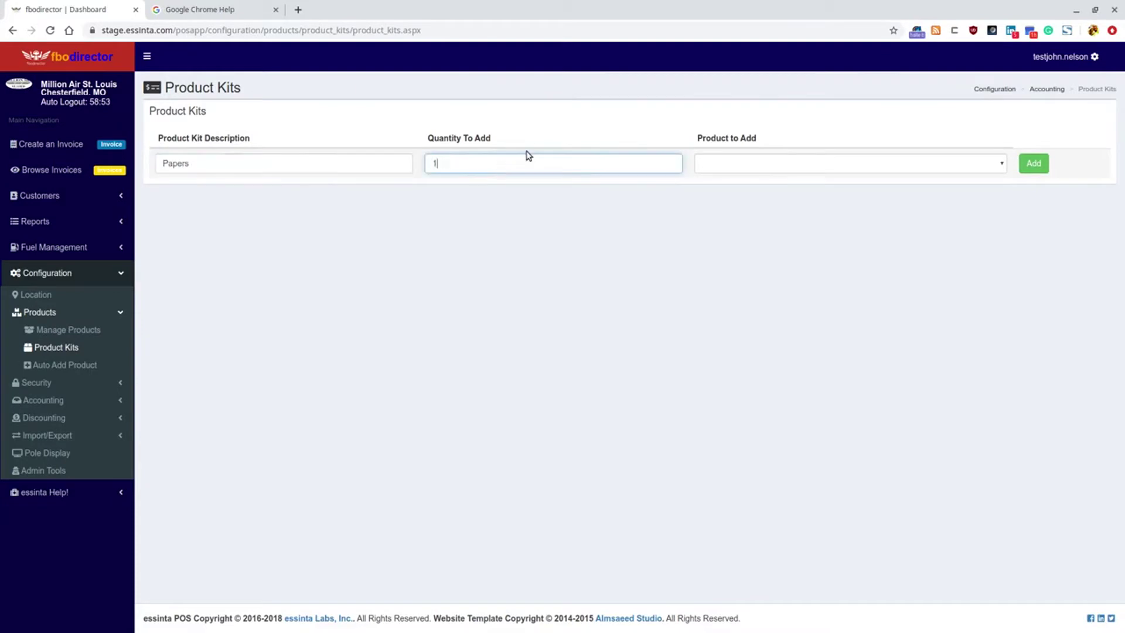
click(733, 165)
key(n)
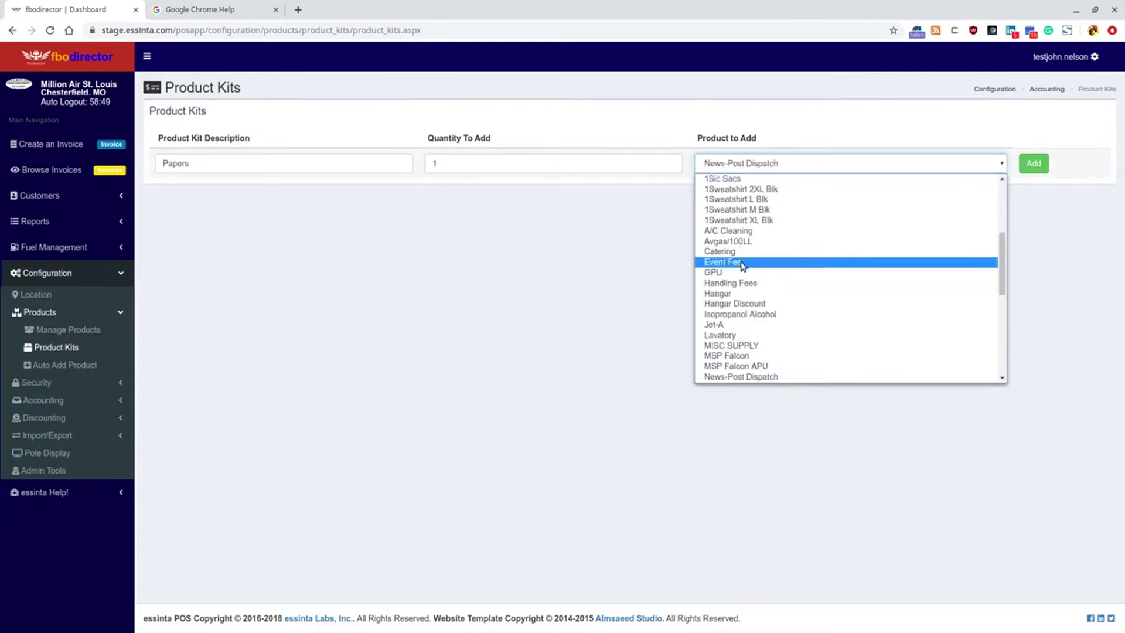
scroll(743, 261, down, 3)
click(753, 293)
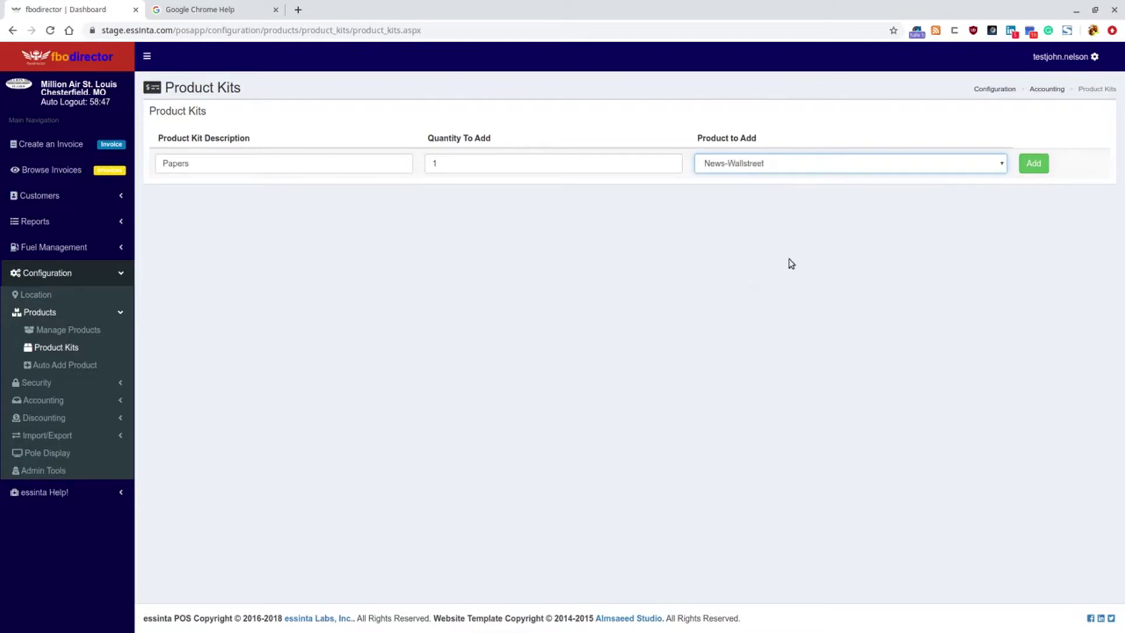
click(1034, 164)
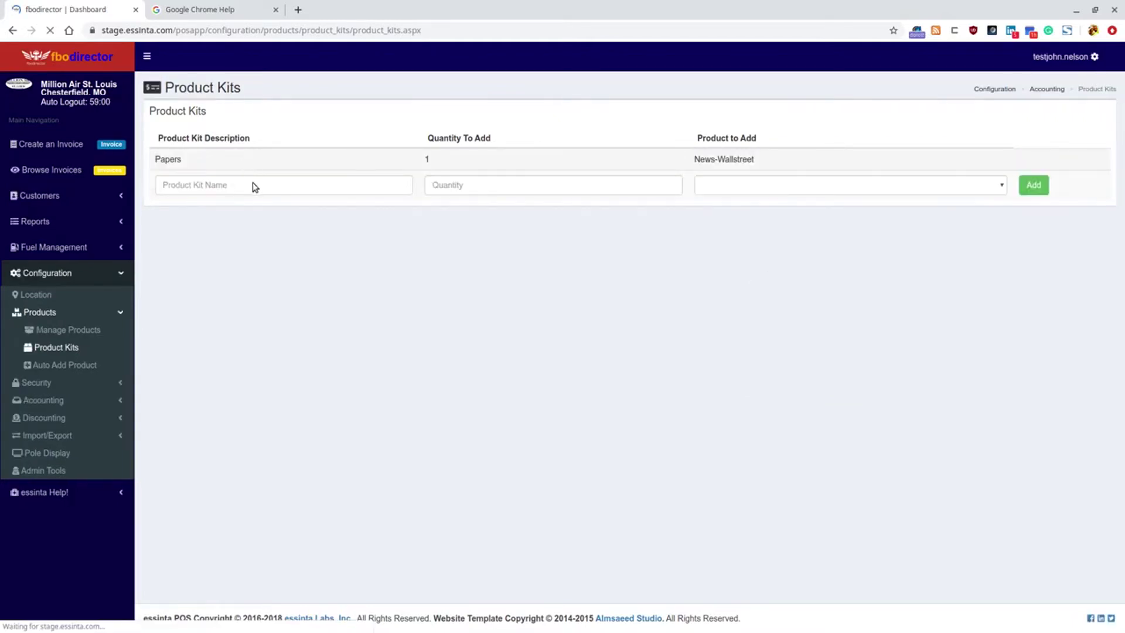
Add quantity 1 of News-USA Today to the Papers product kit
click(456, 186)
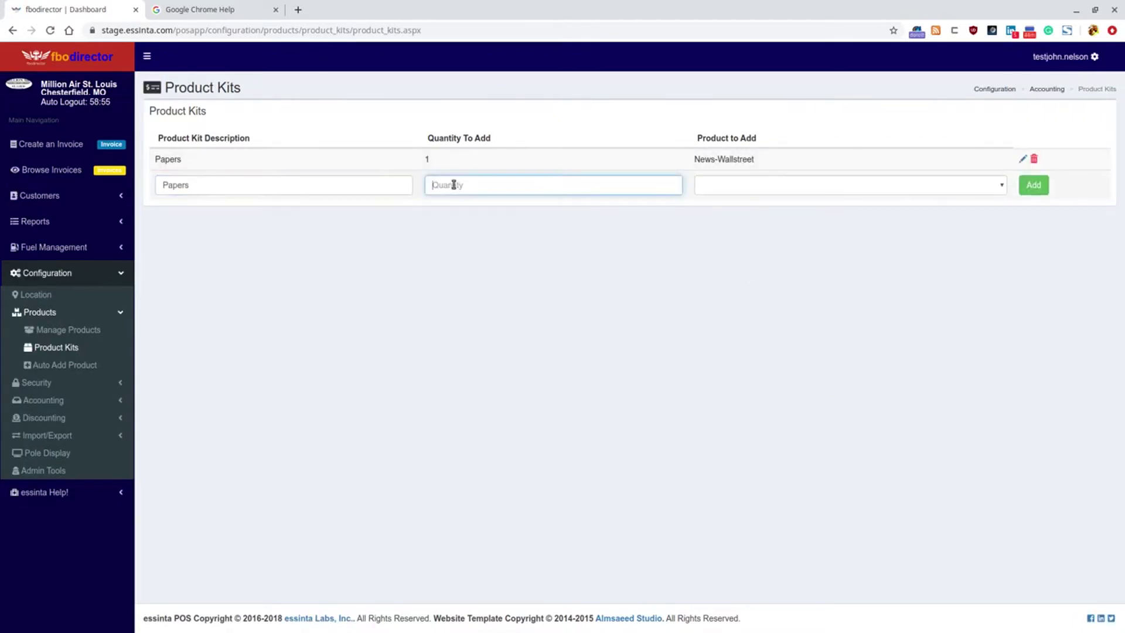
text(1)
key(Tab)
text(News-U)
key(Return)
click(1034, 185)
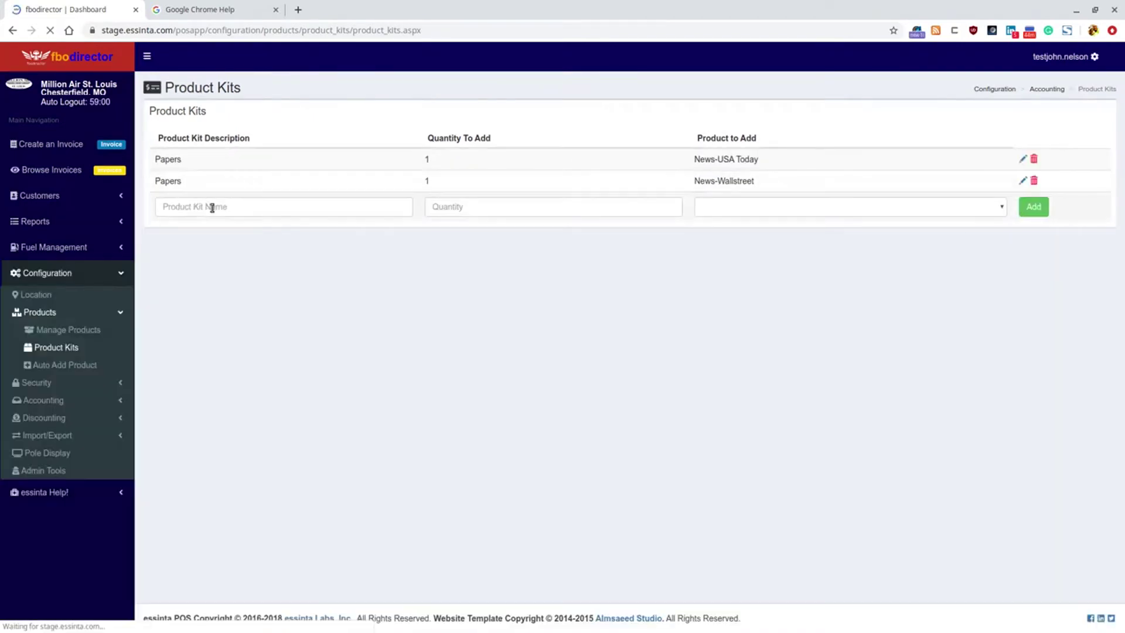
Add a product kit line named Paper with quantity 2 of News-Post Dispatch
text(Paper)
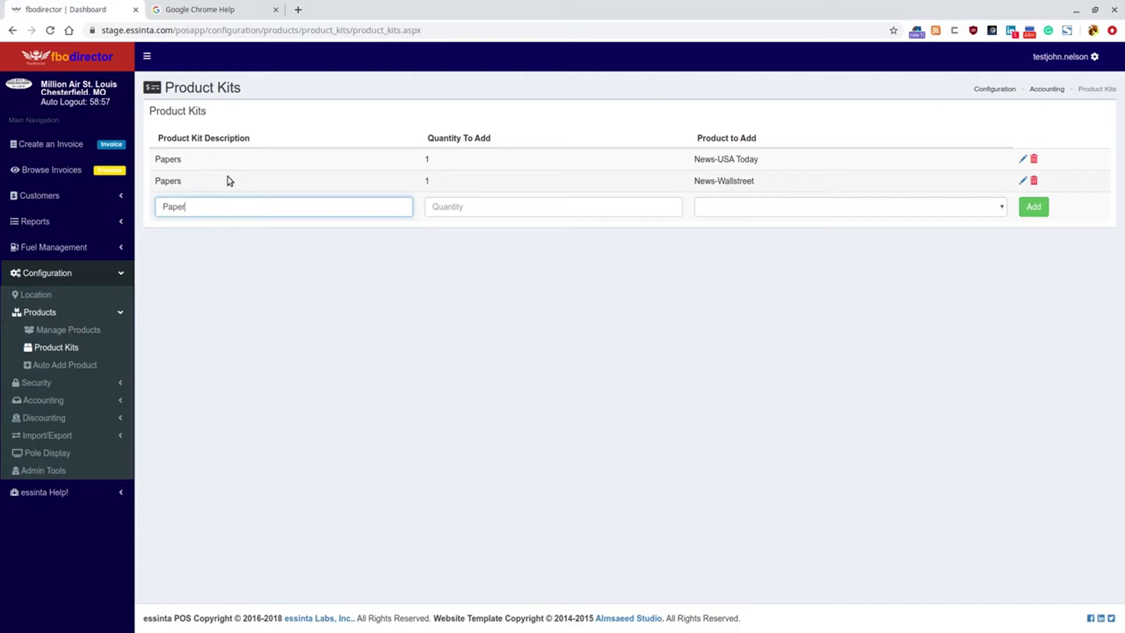
click(457, 206)
text(2)
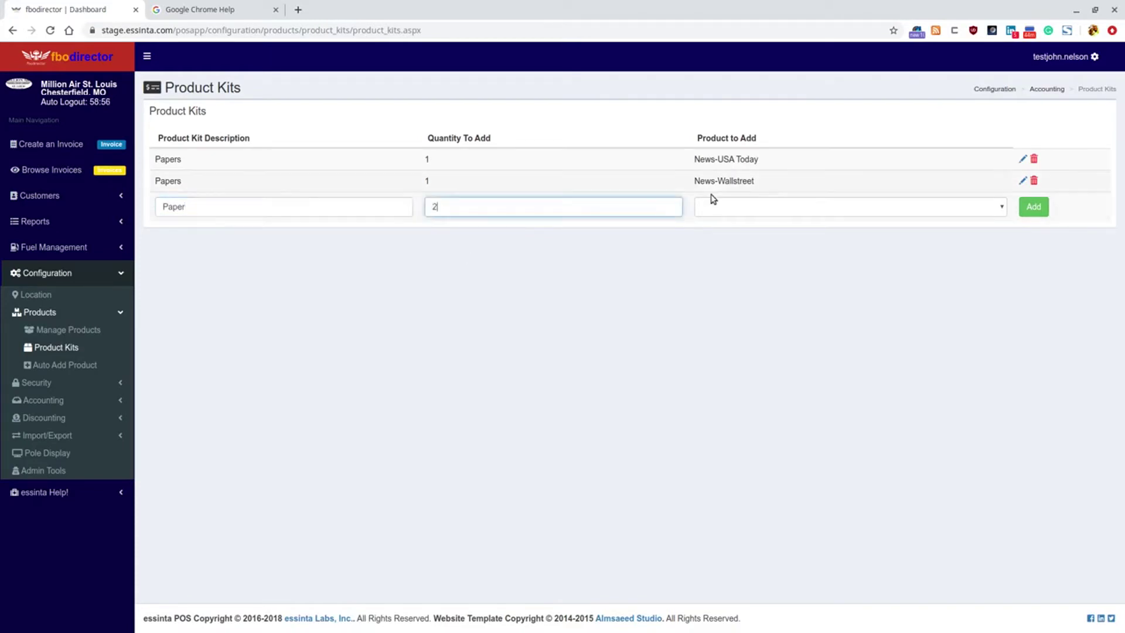
click(756, 207)
scroll(746, 282, down, 5)
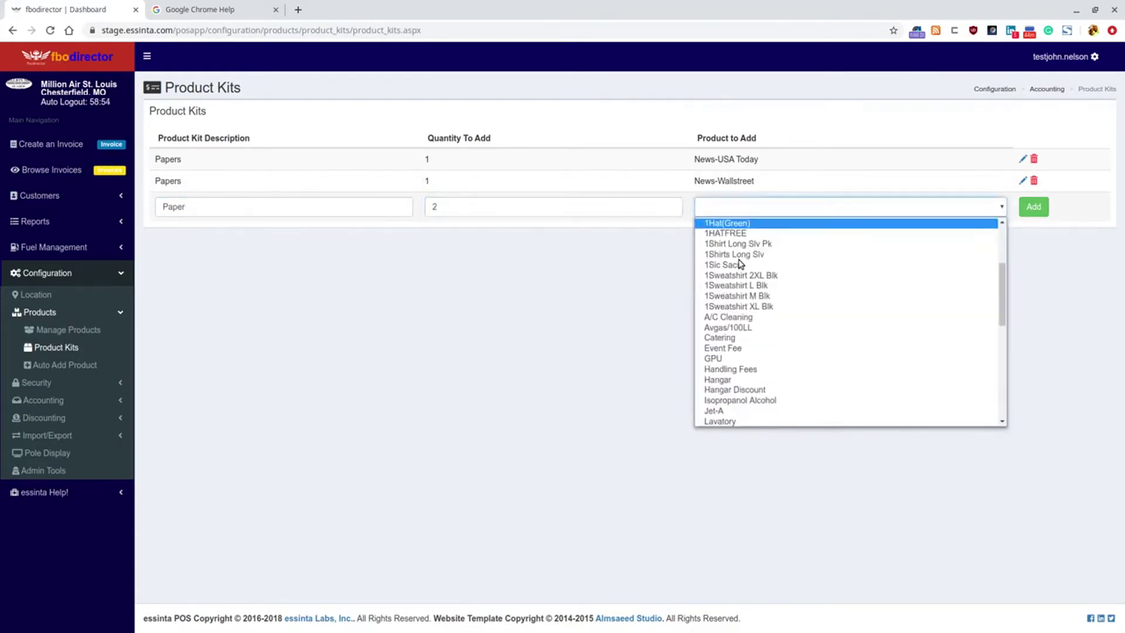
scroll(739, 263, down, 2)
scroll(750, 281, up, 2)
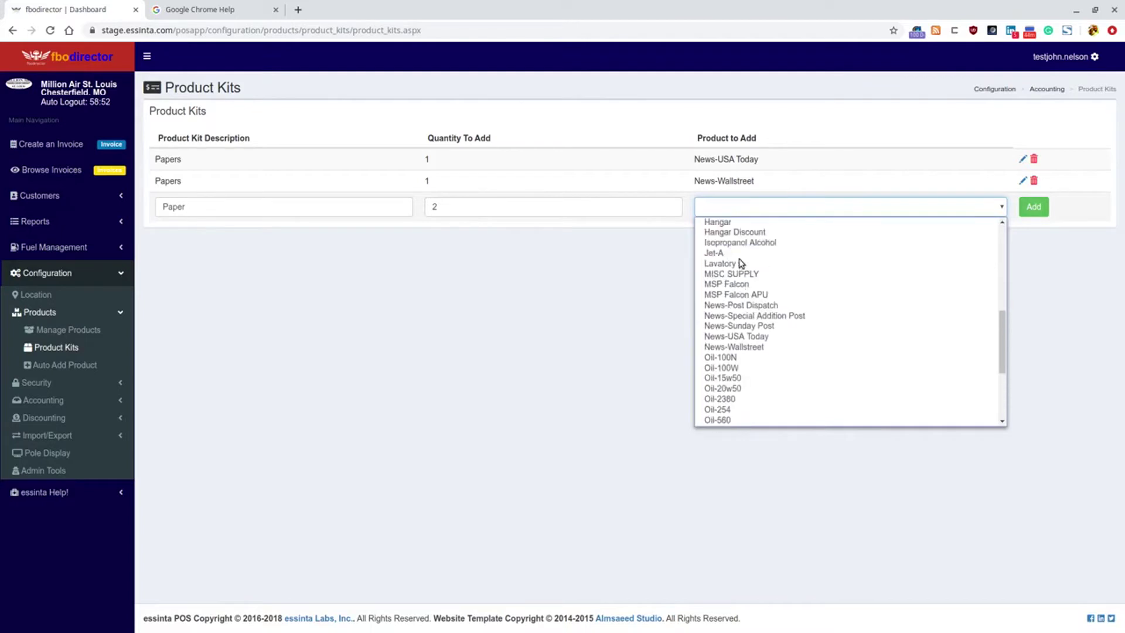
click(756, 307)
click(1034, 207)
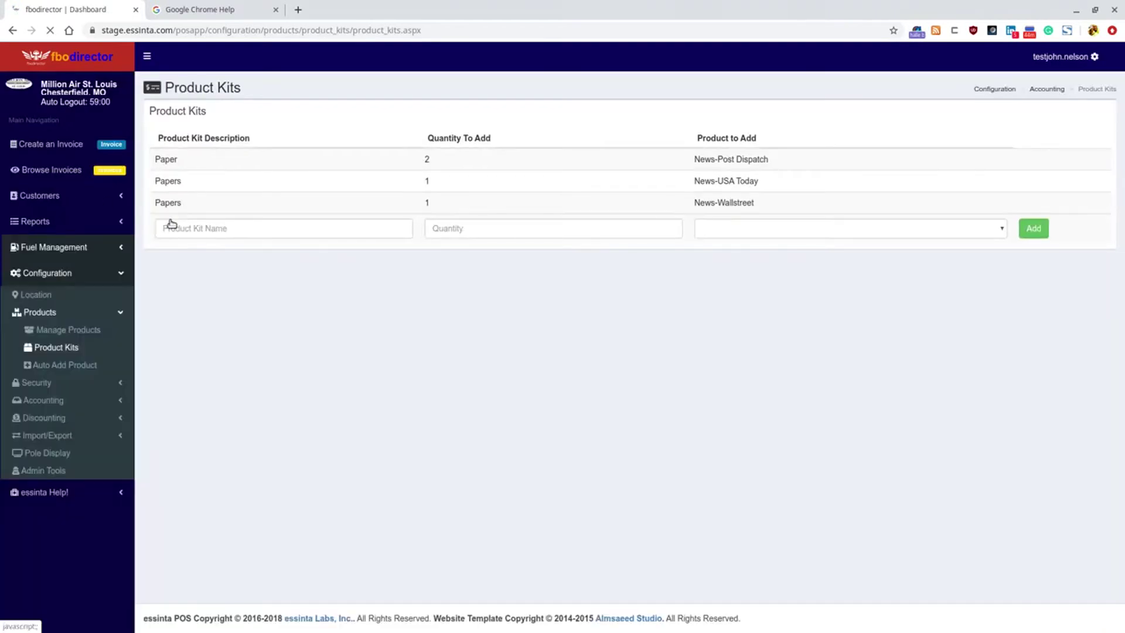
Add a product kit line named First Aid Sickness with quantity 1 of 1Sic Sacs
click(185, 229)
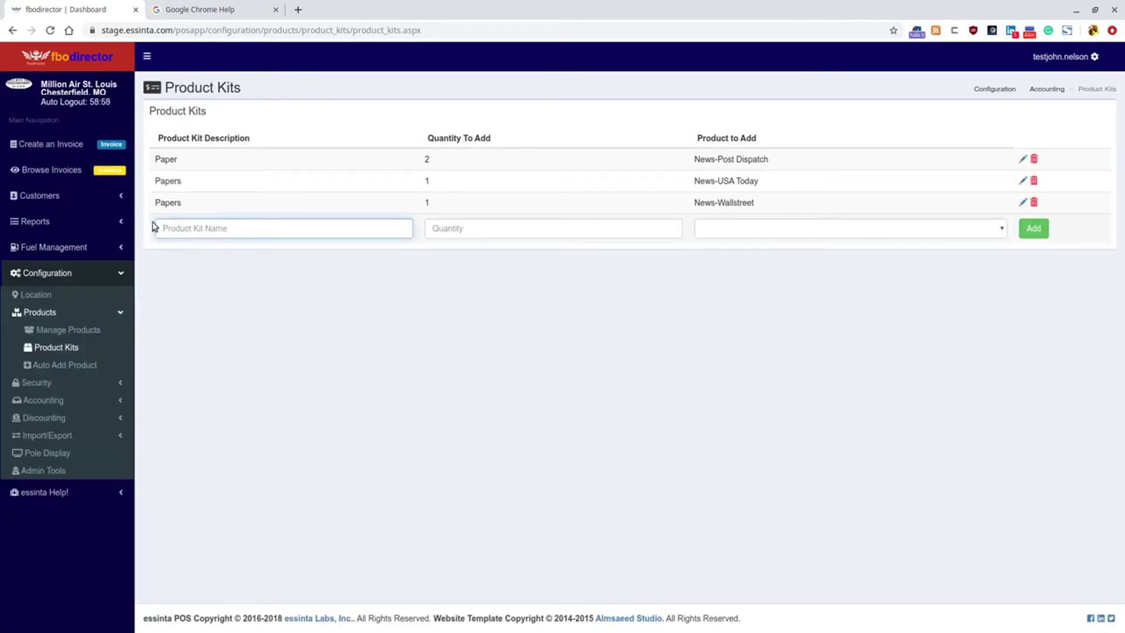
text(Fiorst)
text(Aid Sickness)
key(ctrl+a)
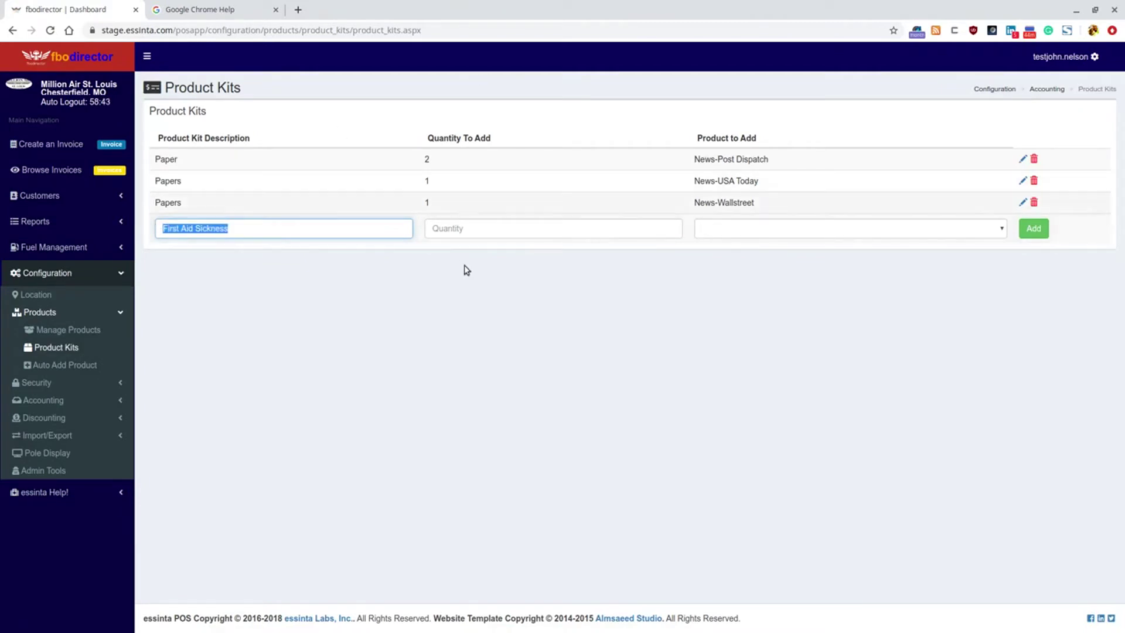
click(467, 228)
text(1)
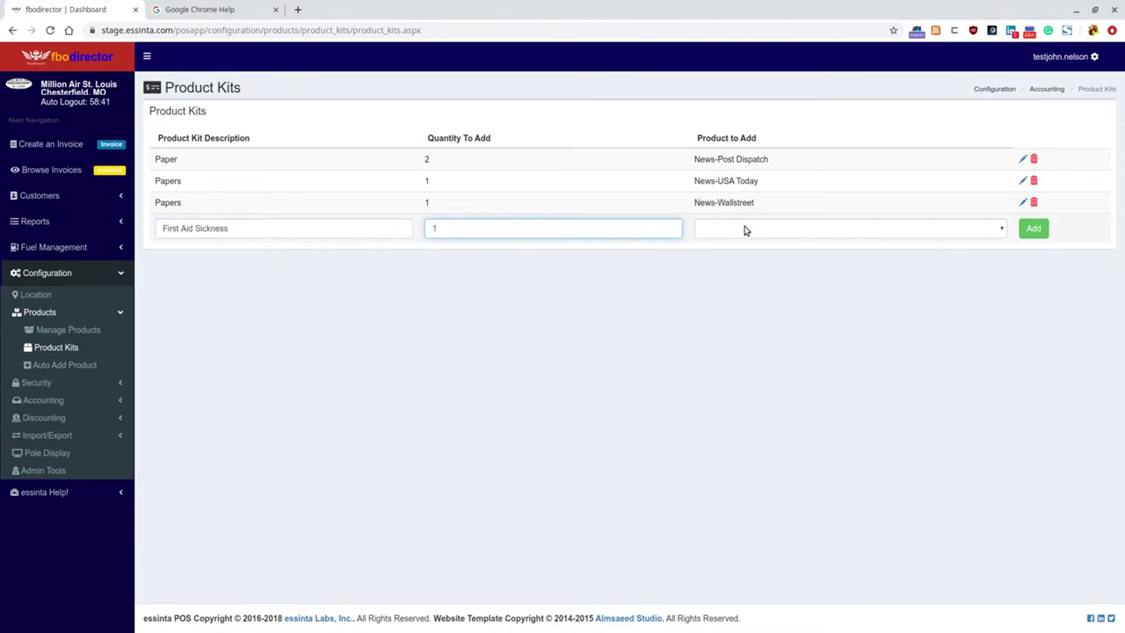
click(754, 226)
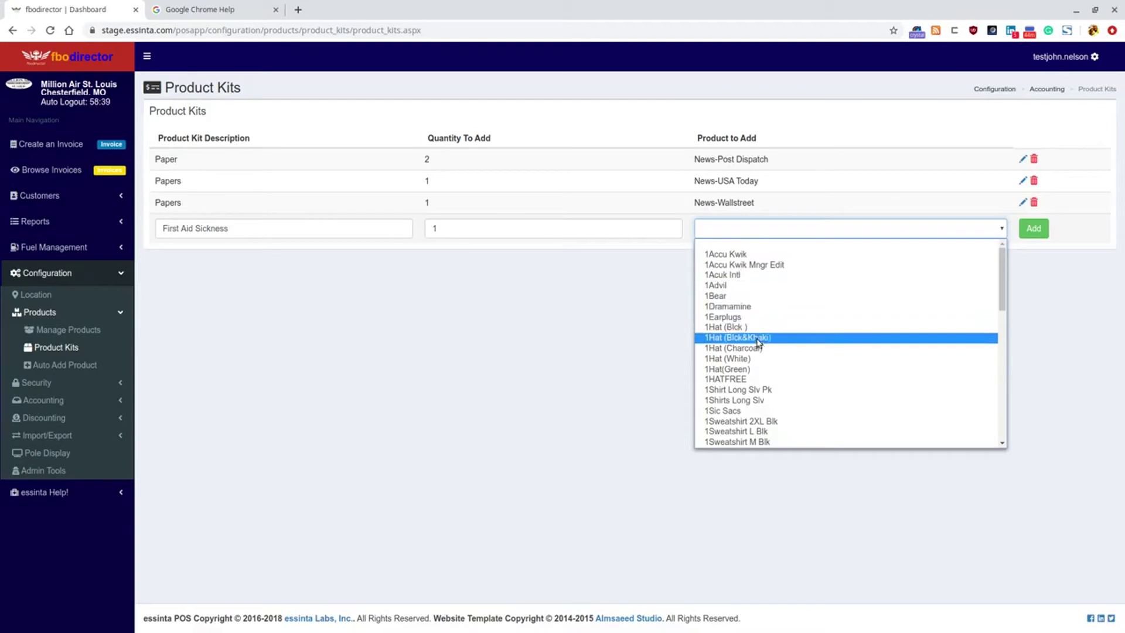
scroll(759, 346, down, 2)
scroll(760, 345, up, 2)
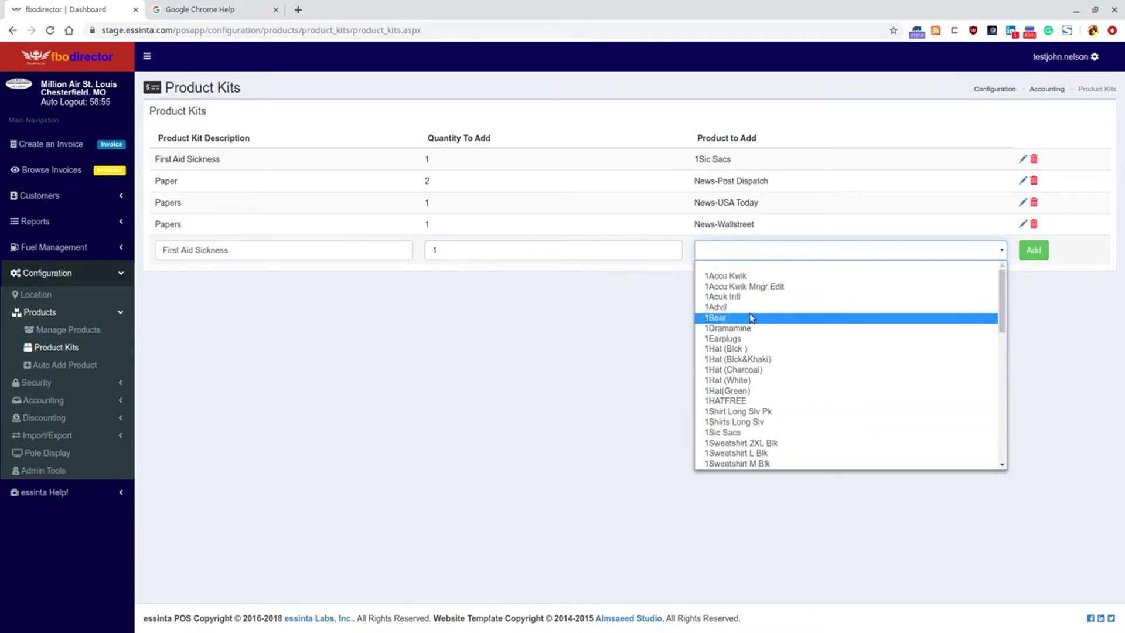
Add 1Dramamine and 1Advil to the First Aid Sickness kit, each with quantity 1
click(755, 326)
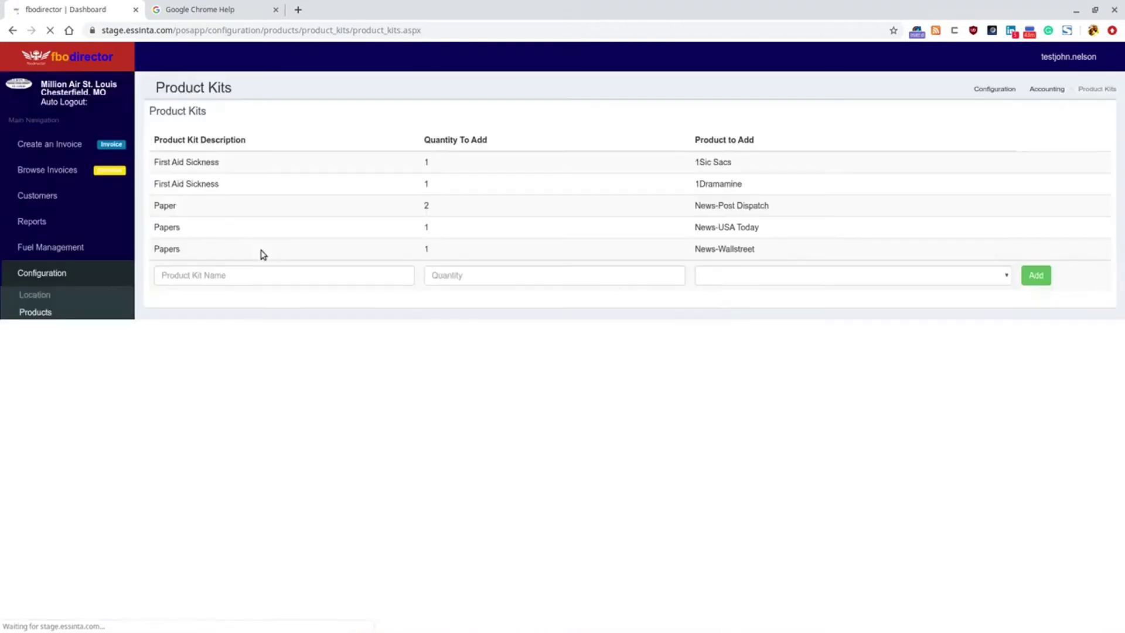
click(744, 272)
click(742, 315)
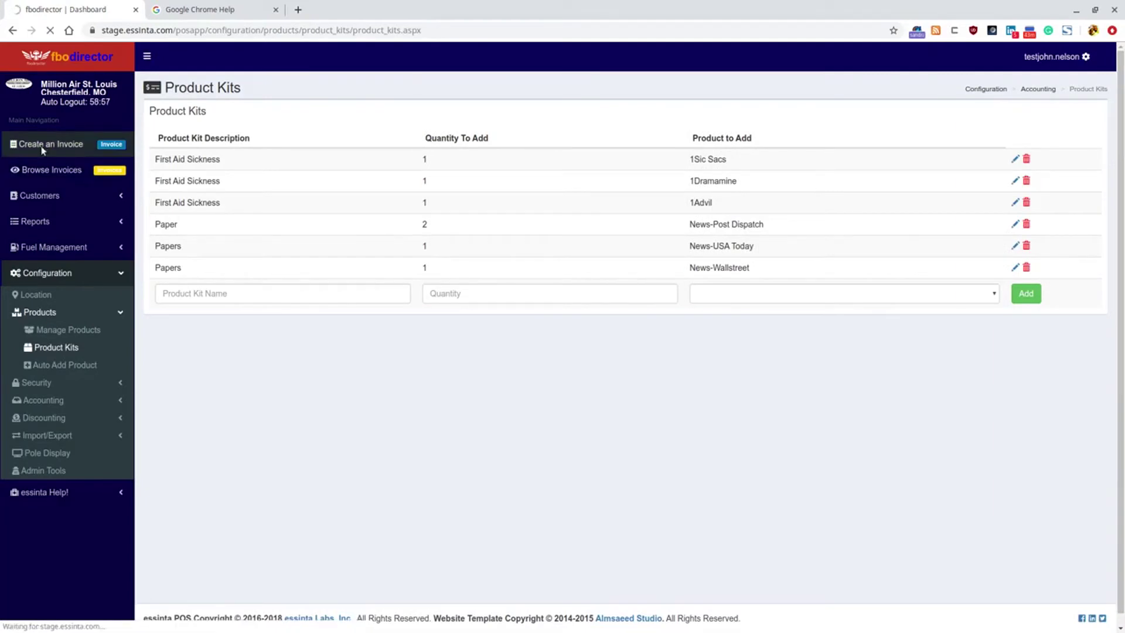
Create a new invoice with Valued Customer as the customer
click(42, 147)
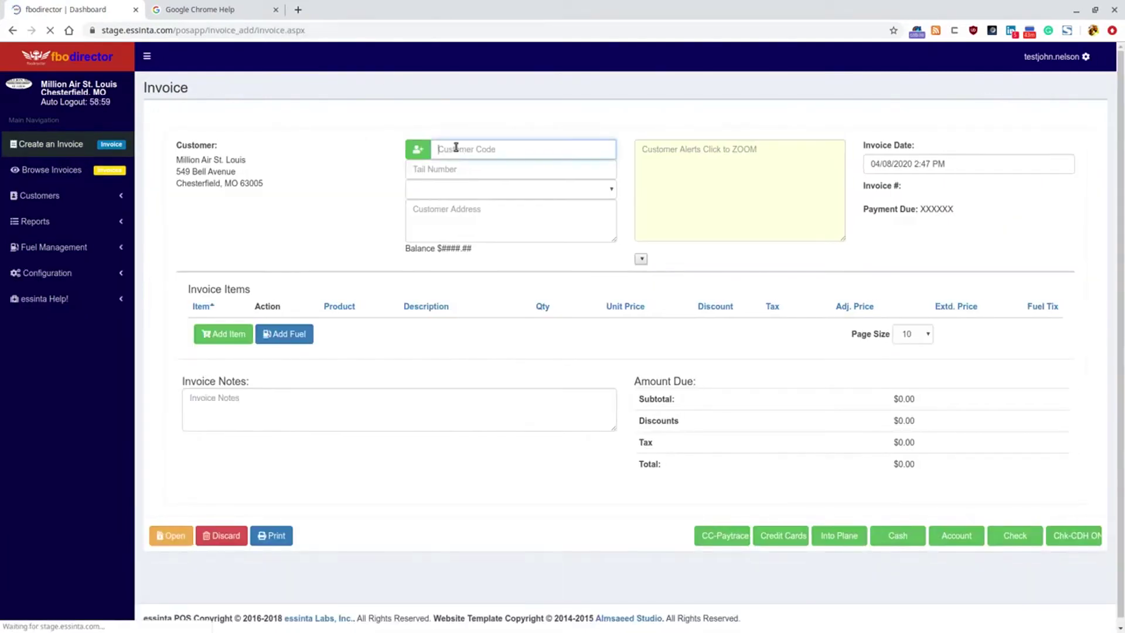
text(value)
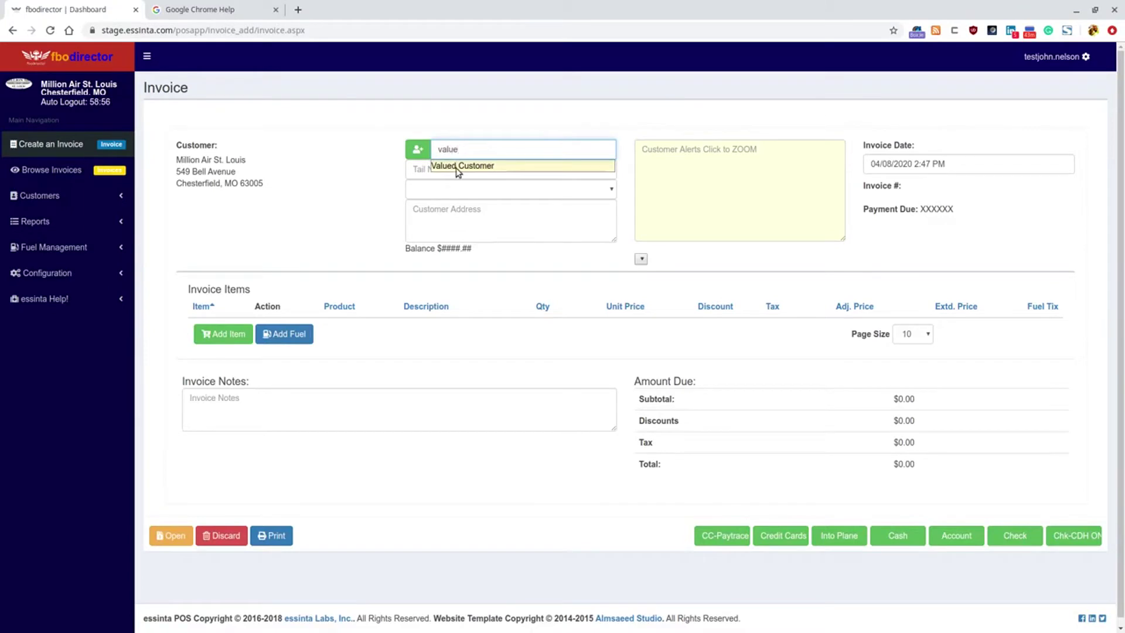
click(457, 168)
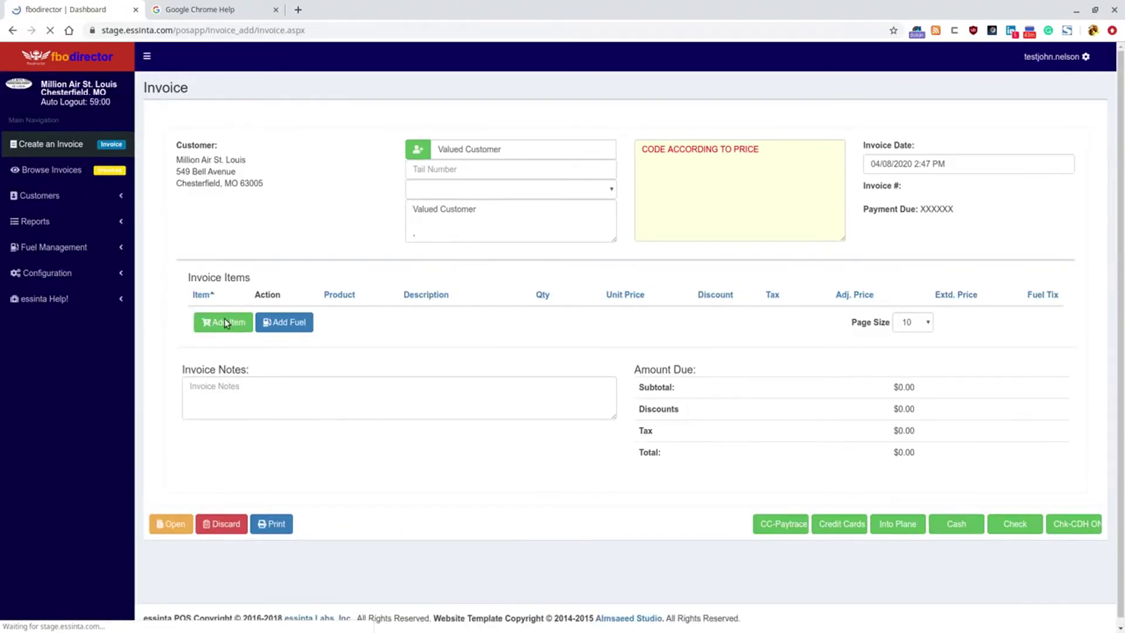
Add the Papers product kit to the Valued Customer invoice
click(224, 322)
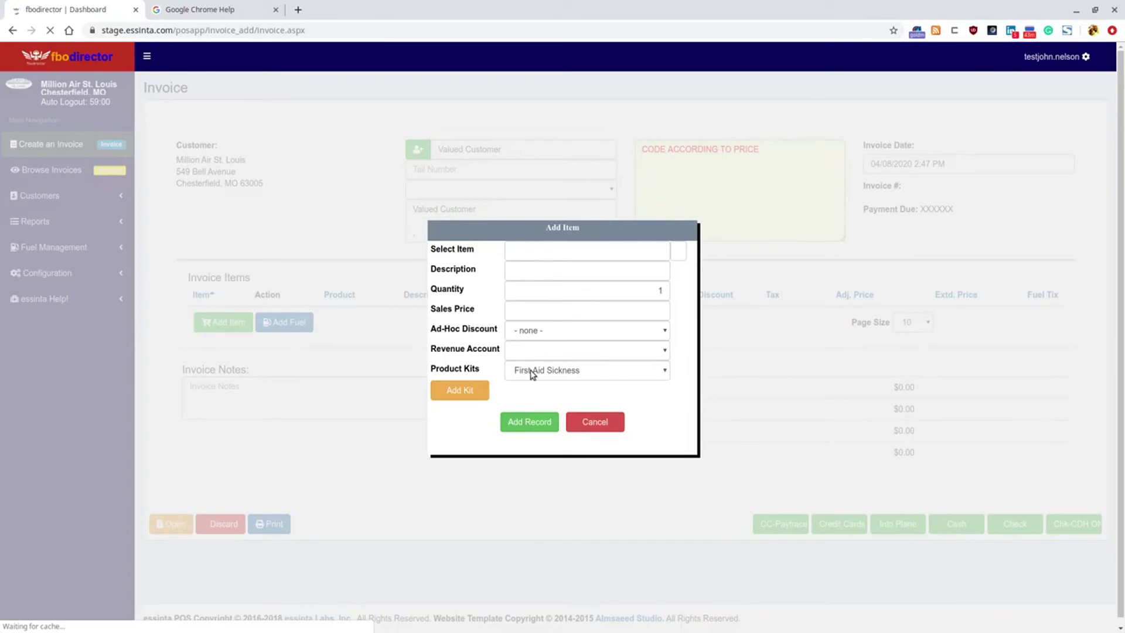
click(530, 371)
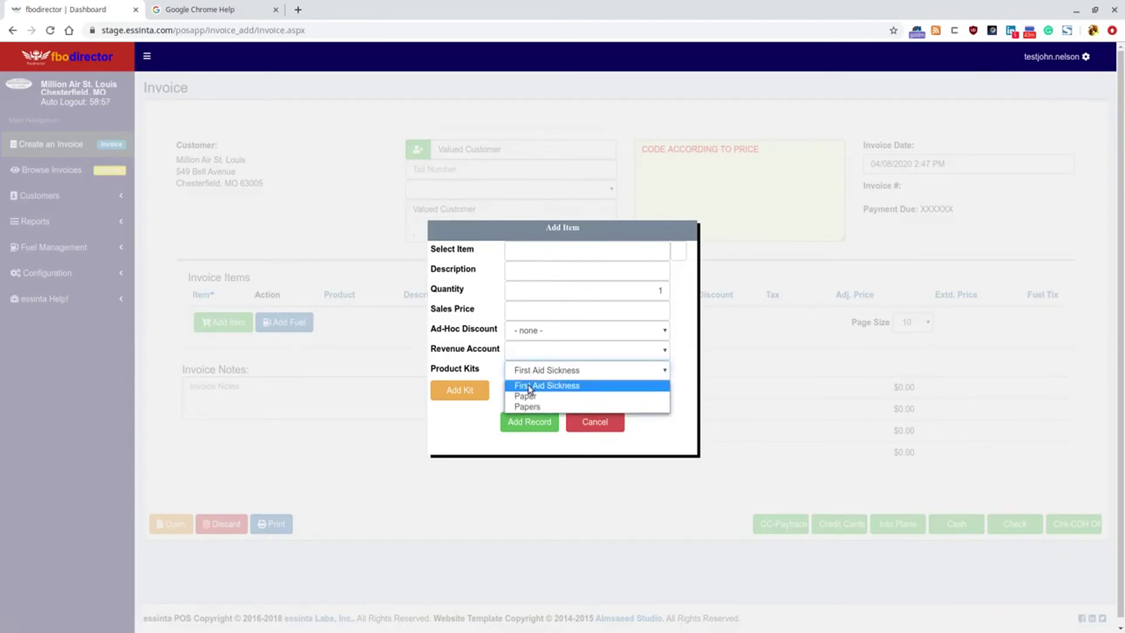
click(532, 406)
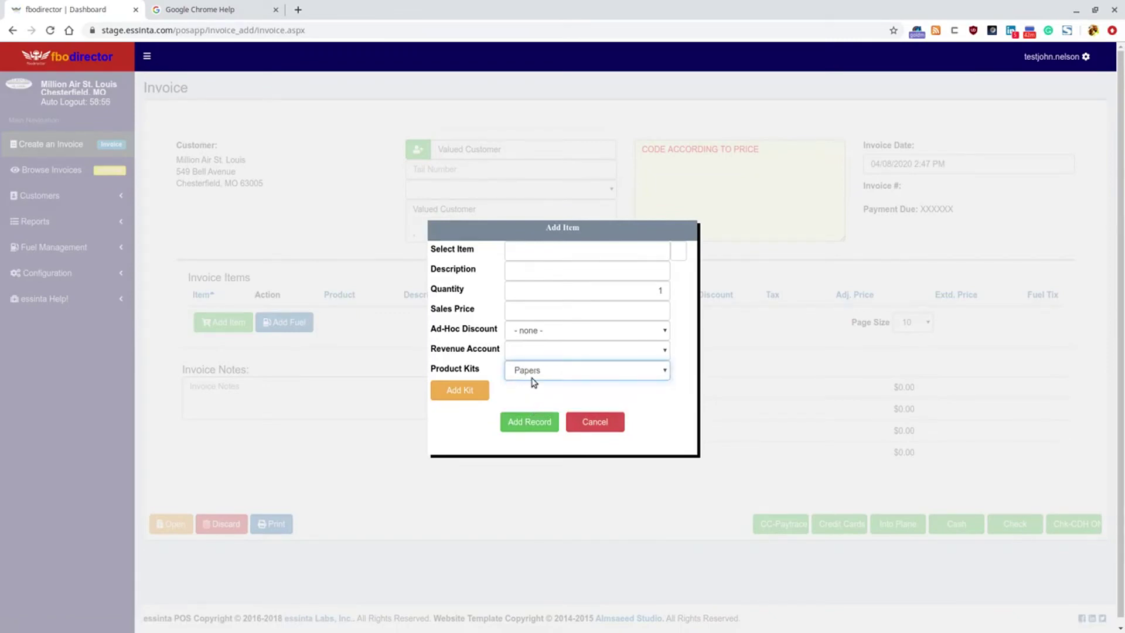
click(468, 390)
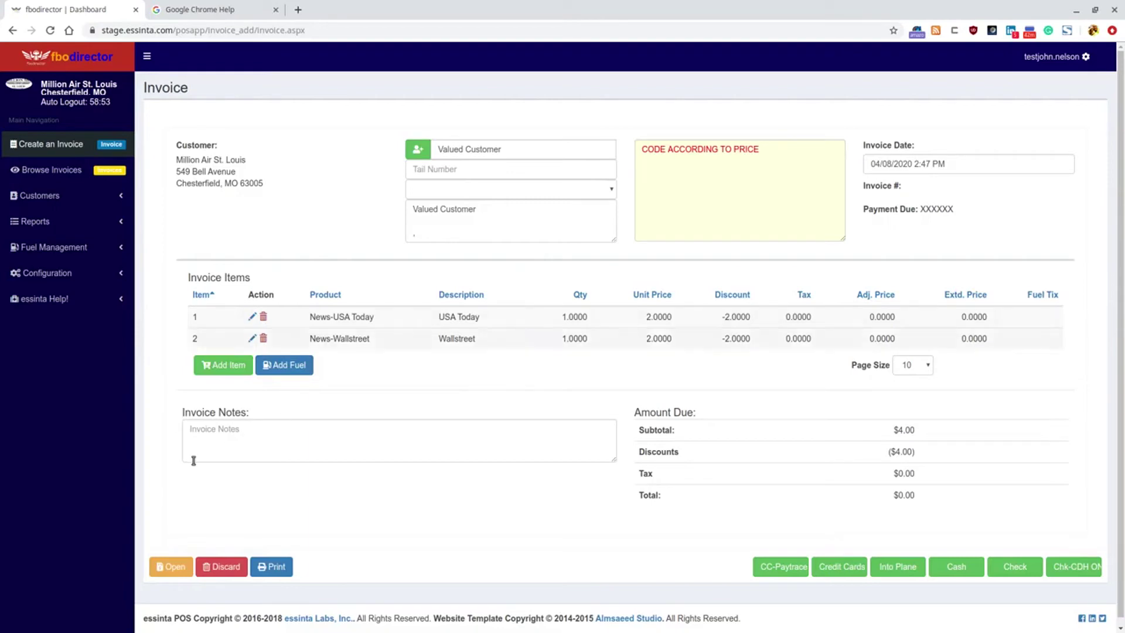
Rename the News-Post Dispatch product kit line as Papers, keeping quantity 2, and save it
click(62, 279)
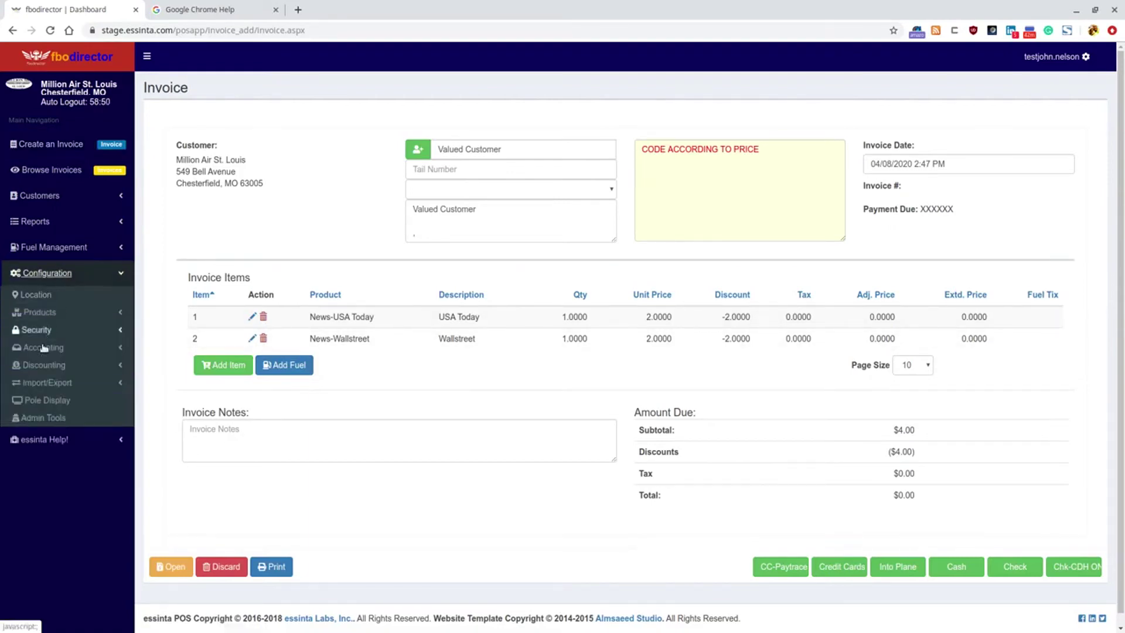
click(39, 314)
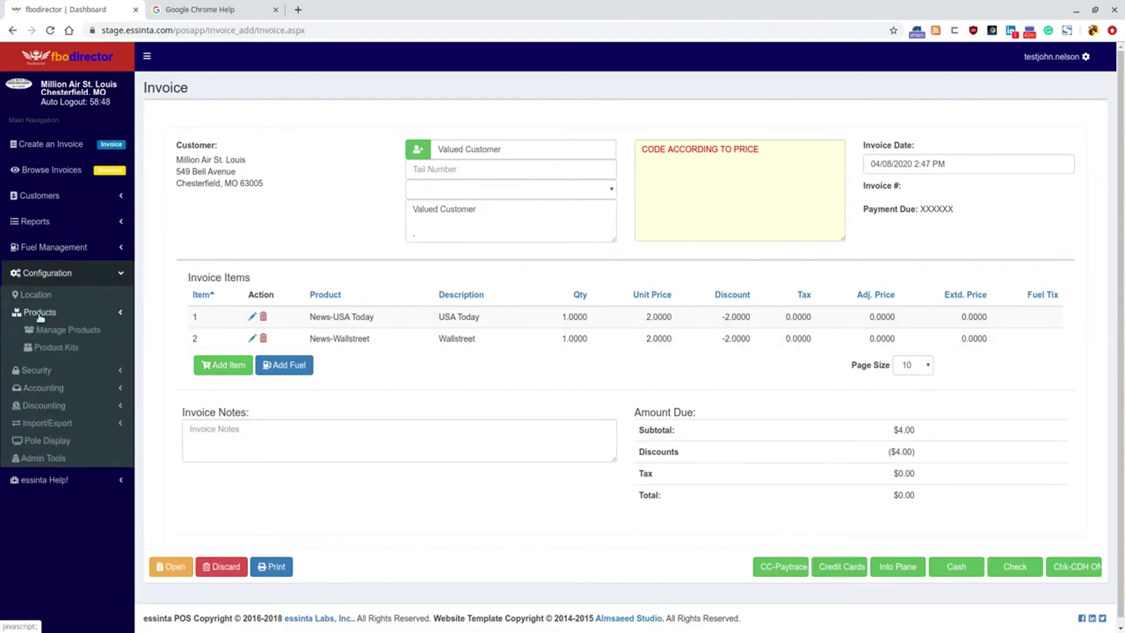
click(54, 366)
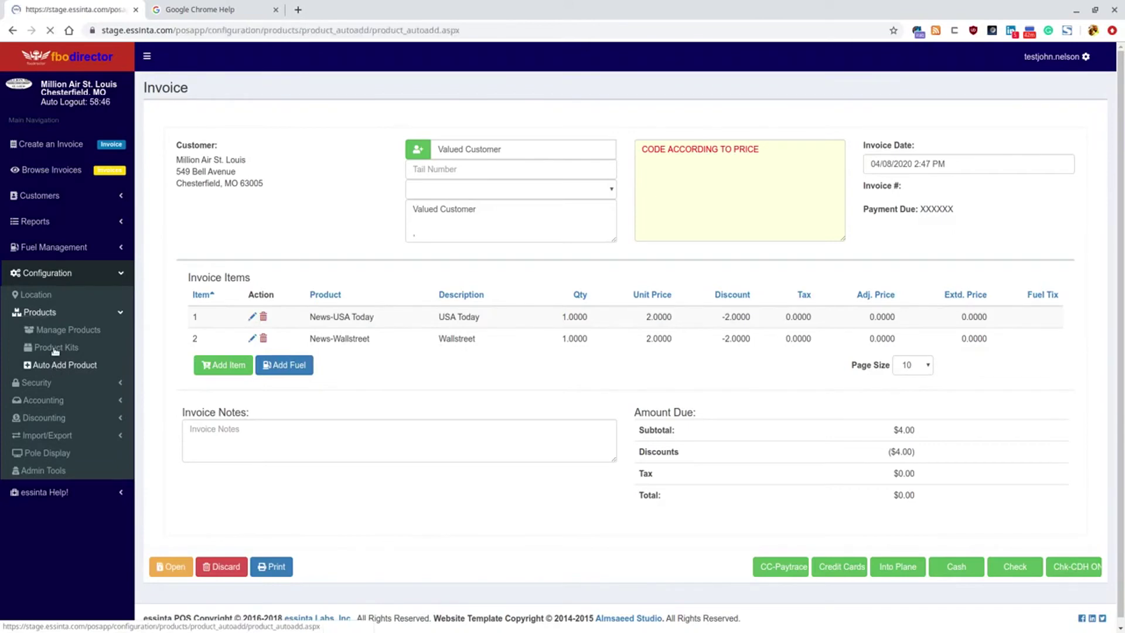
click(52, 348)
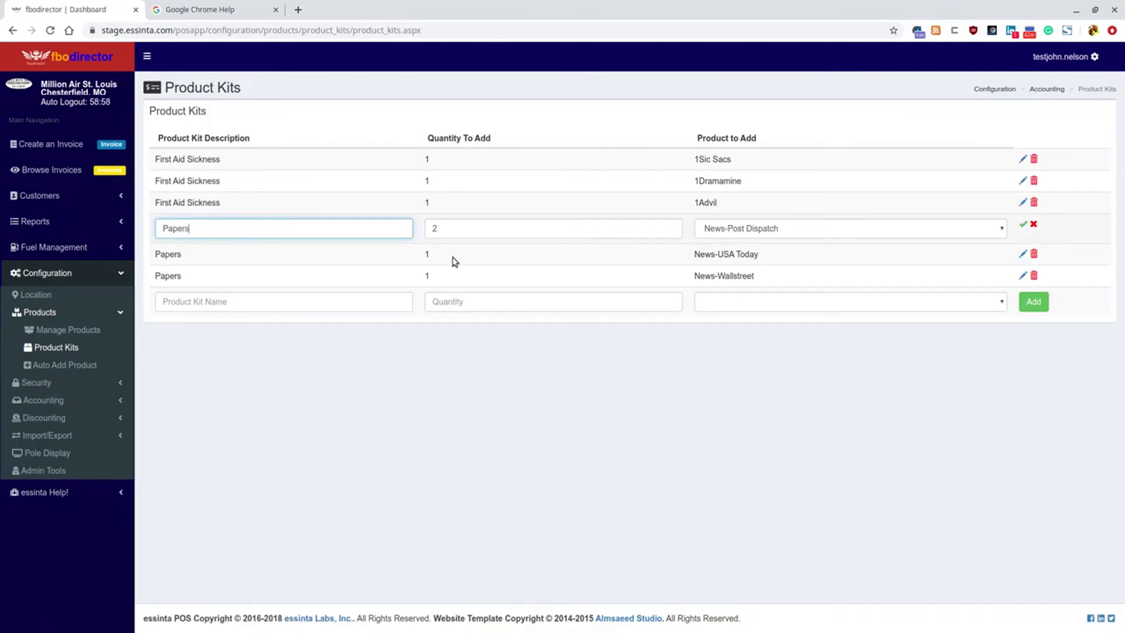
click(1023, 224)
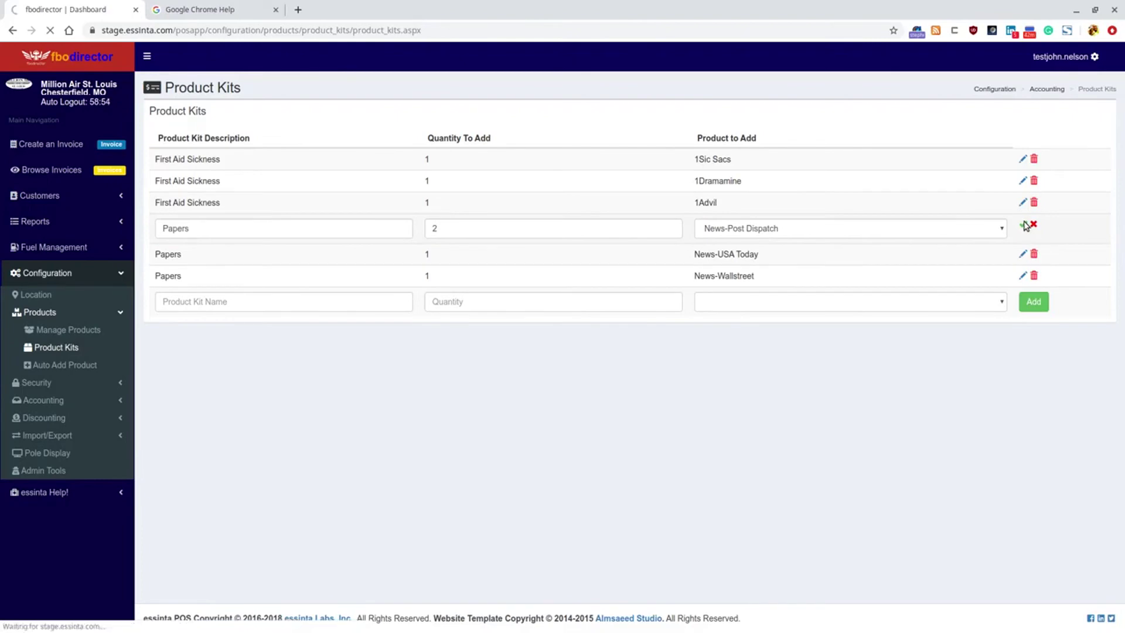
Create a new invoice for Essinta Labs using tail number N3421
click(65, 143)
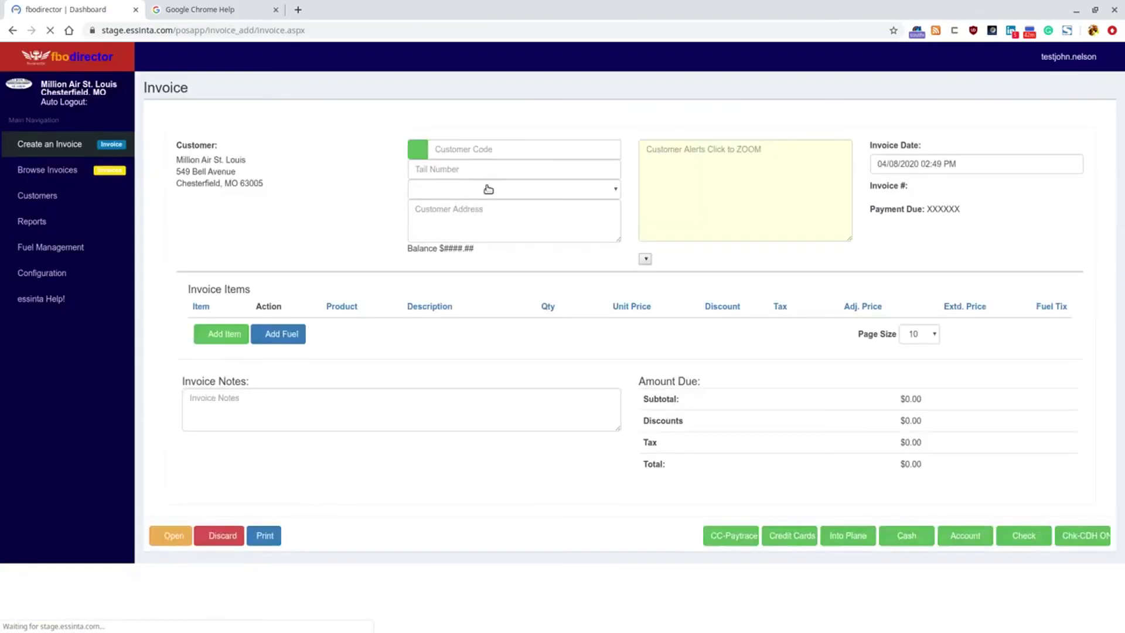
text(N3)
click(457, 166)
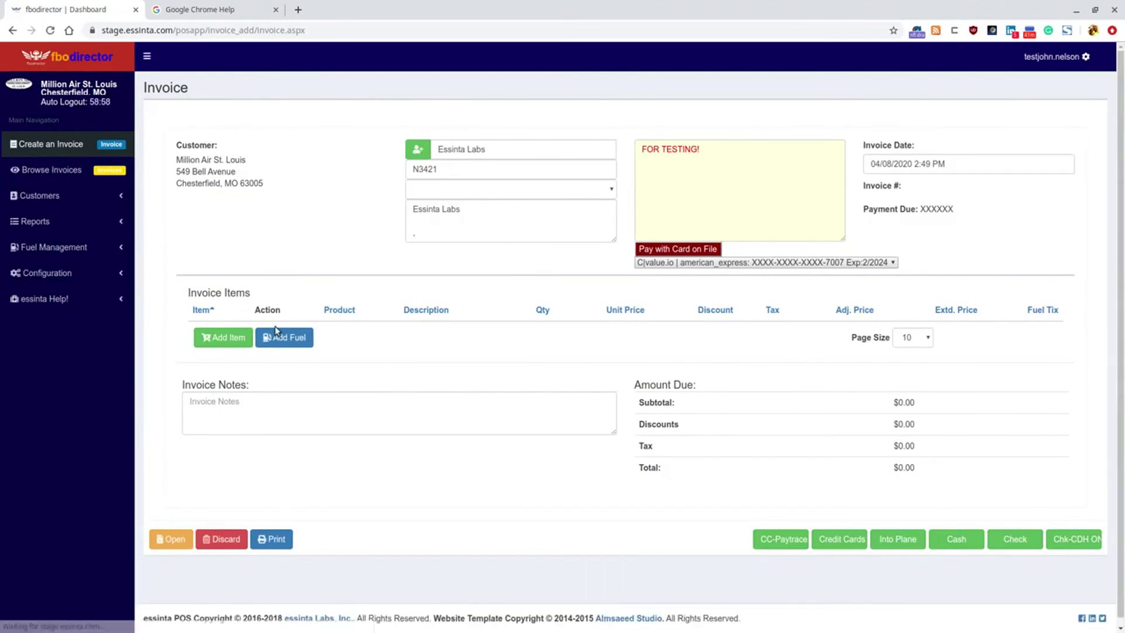
Add the Papers product kit to the Essinta Labs invoice
click(217, 338)
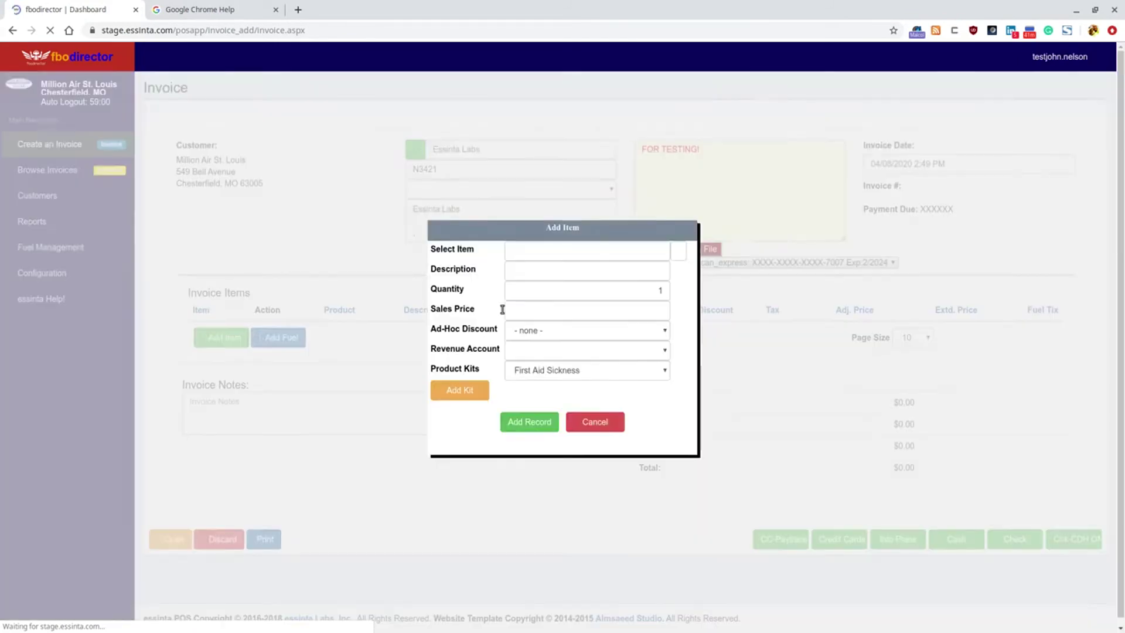
click(534, 370)
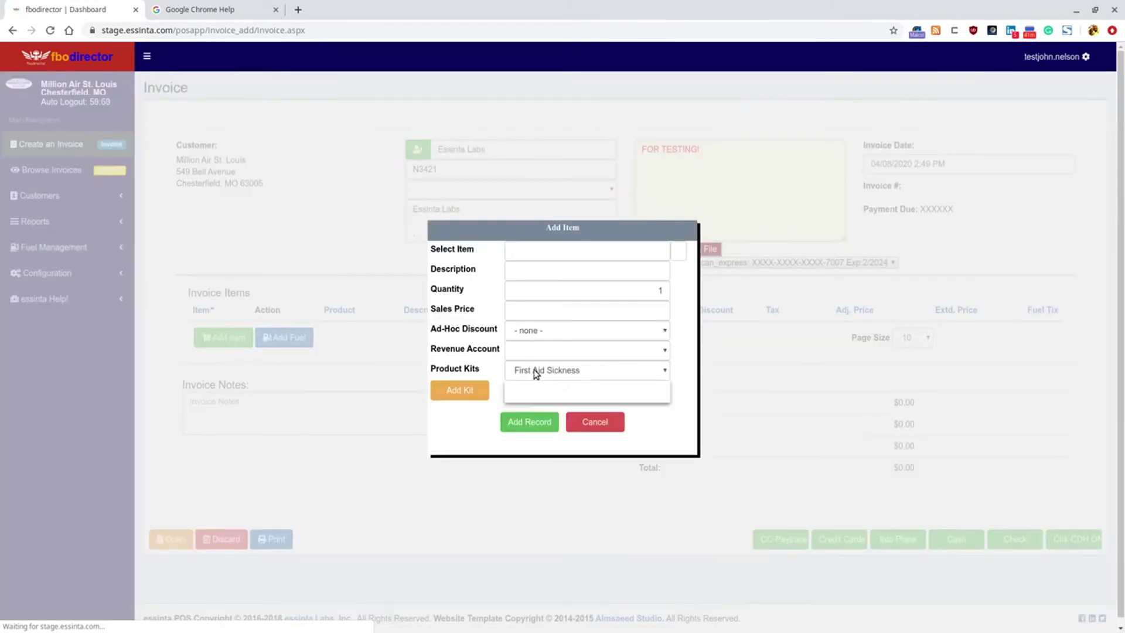
click(545, 398)
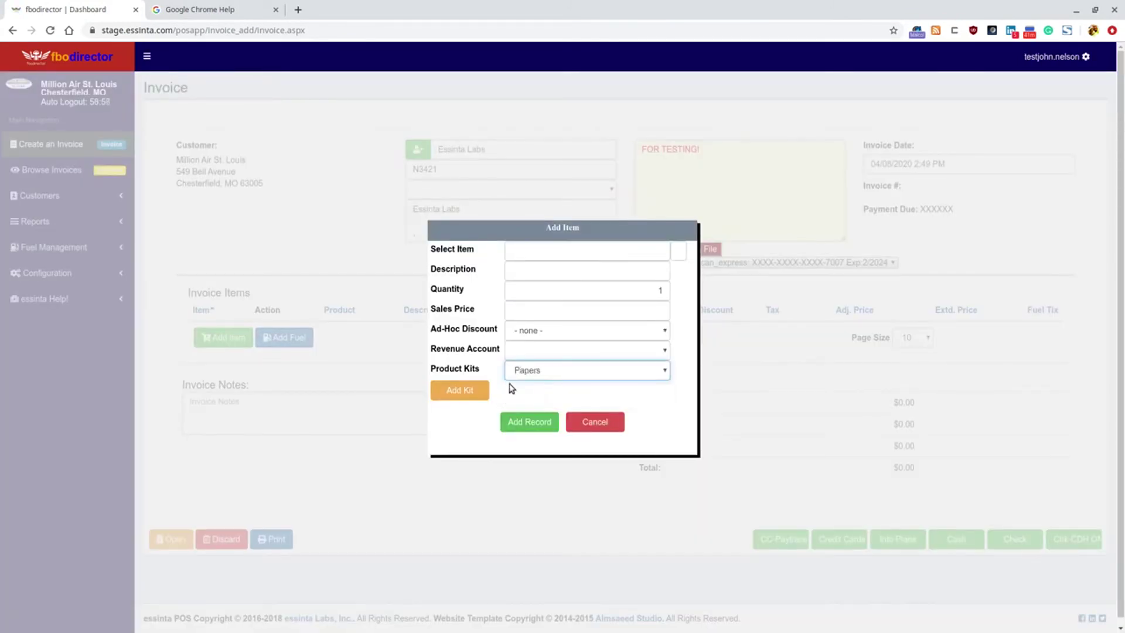
click(455, 394)
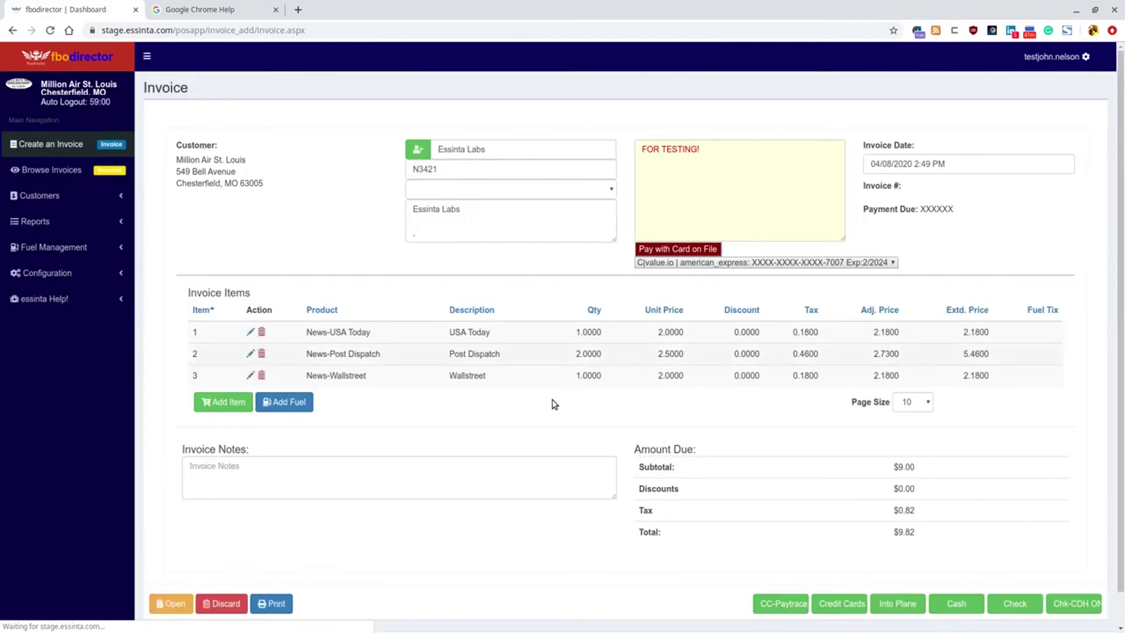
Add the First Aid Sickness product kit to the invoice and delete its 1Sic Sacs line
click(235, 403)
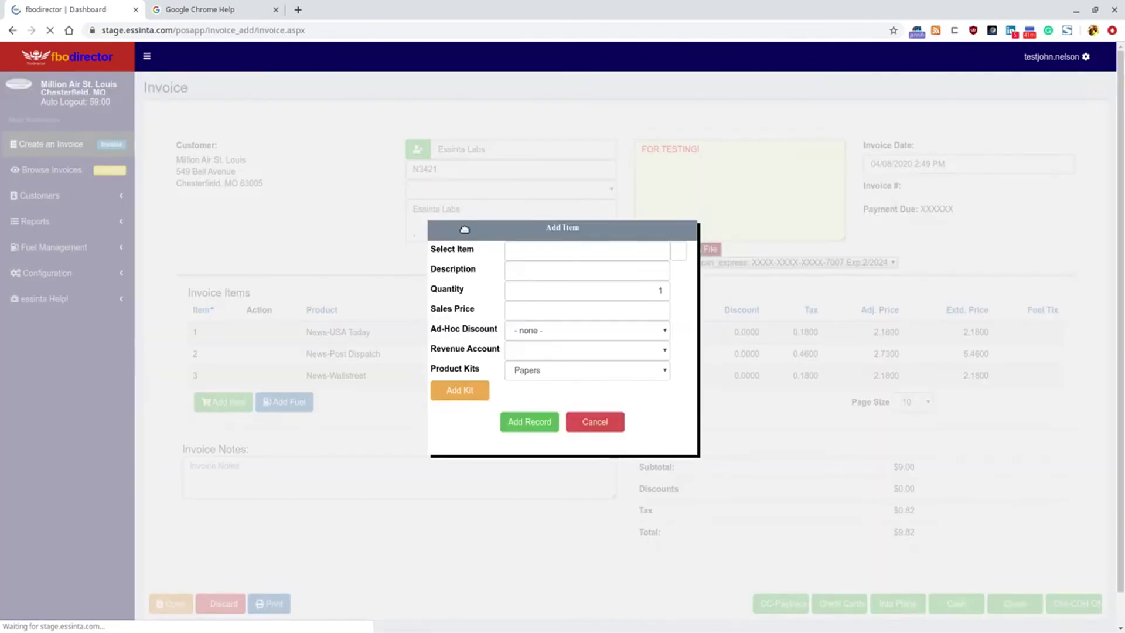
click(552, 371)
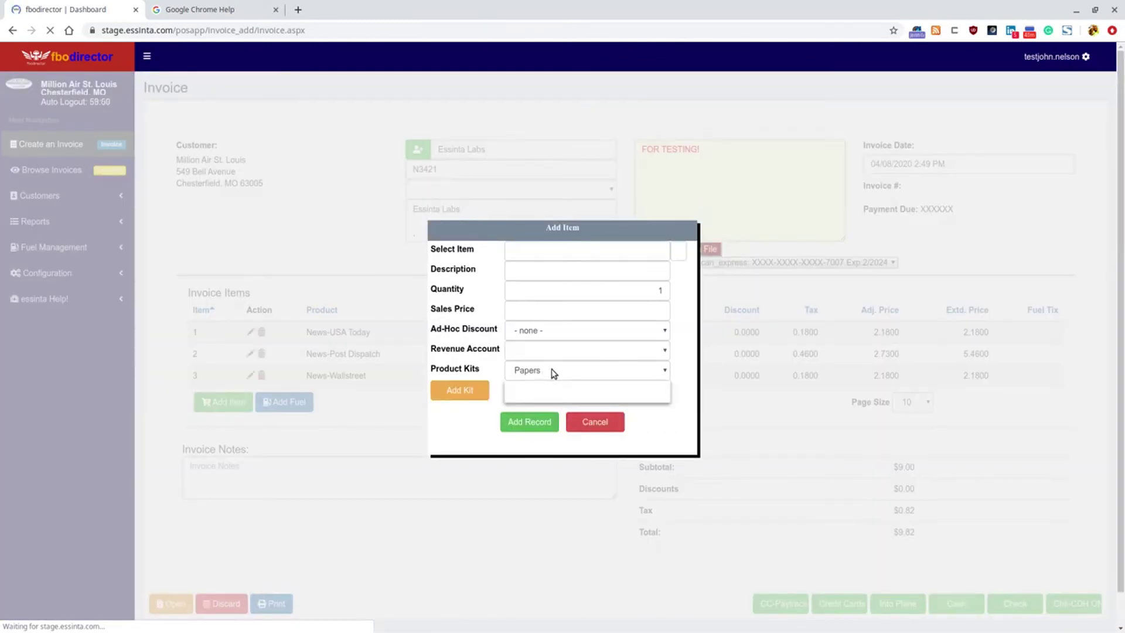
click(544, 391)
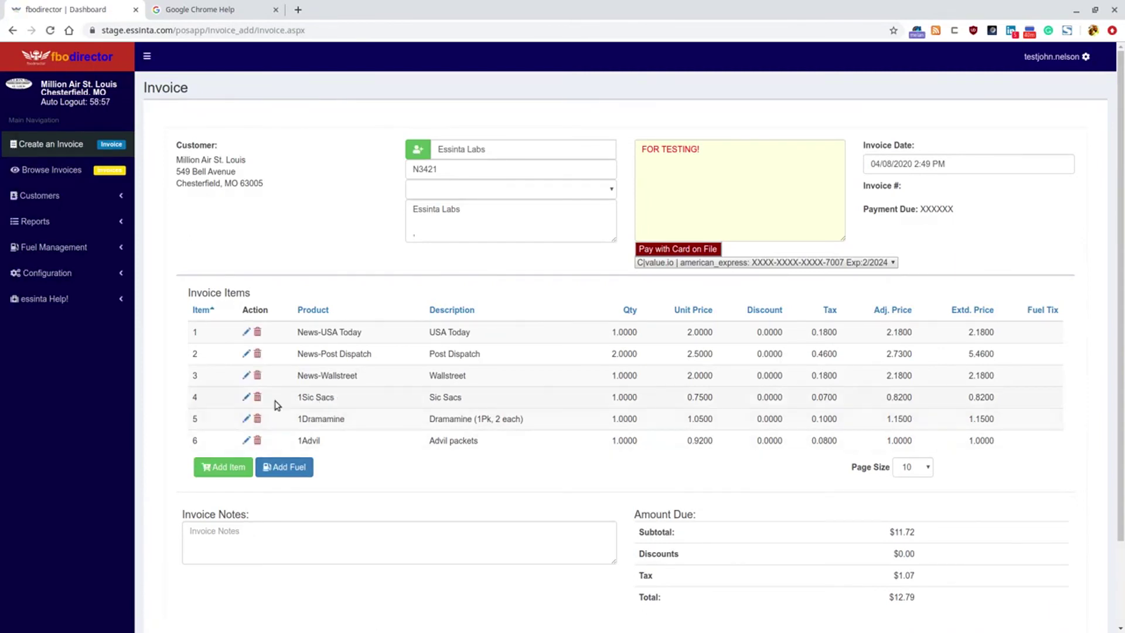
click(258, 398)
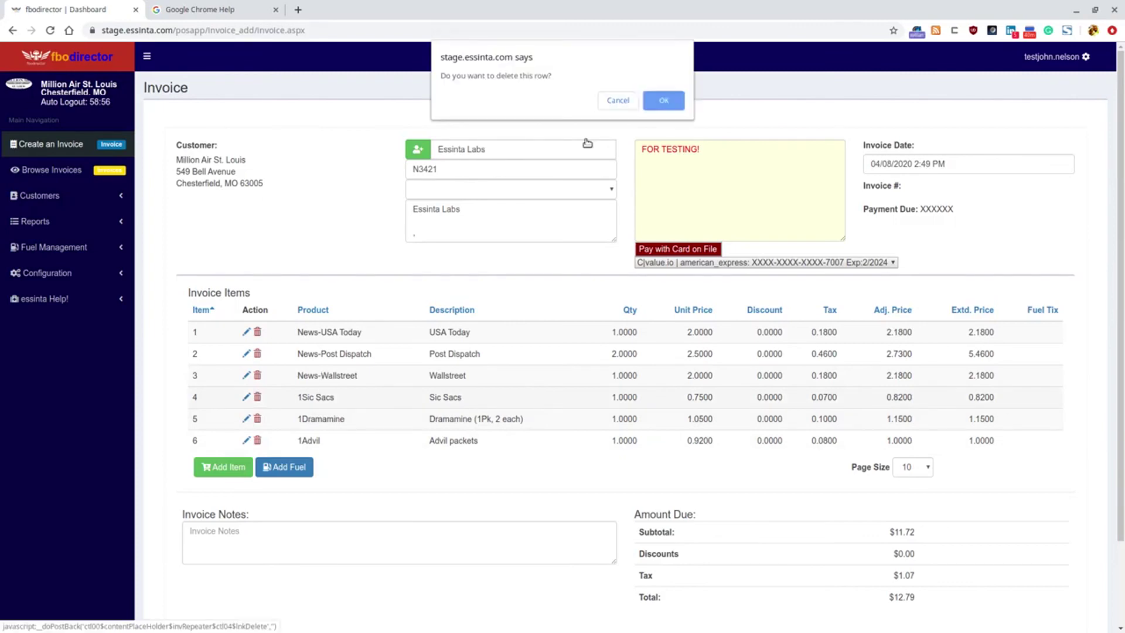
click(659, 101)
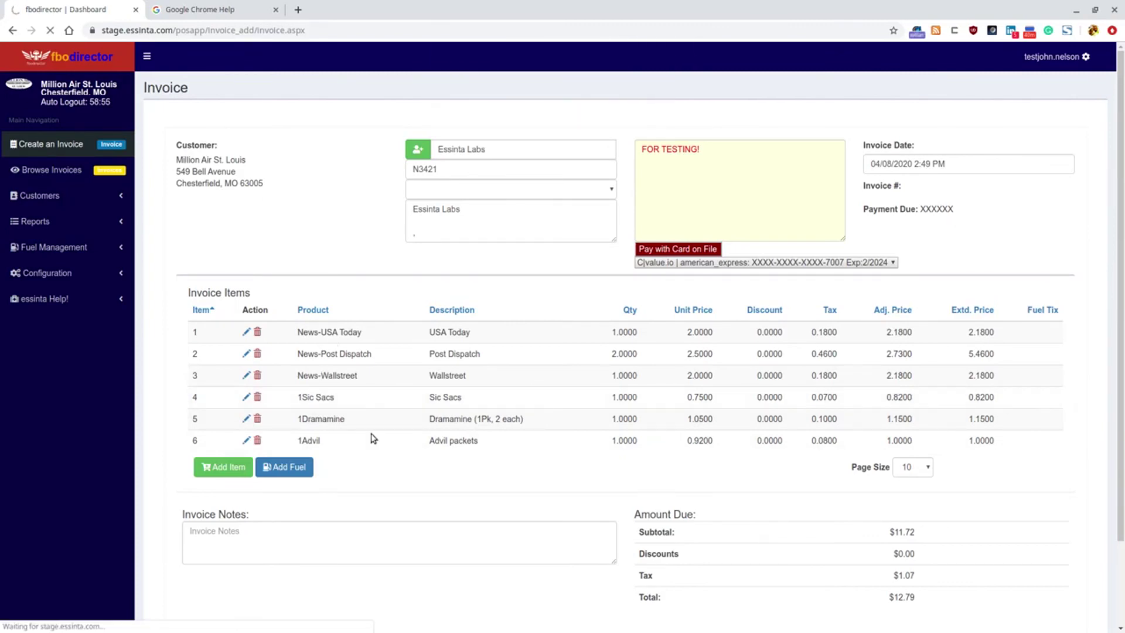